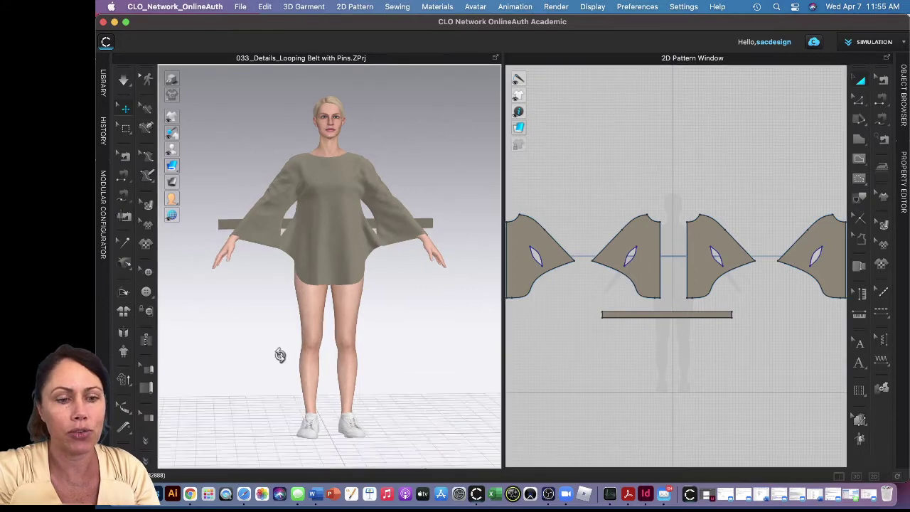
# Orbit around the avatar, then choose a Pin mode from the Select Mesh flyout
pyautogui.moveTo(280, 353); pyautogui.dragTo(248, 358, button='right')
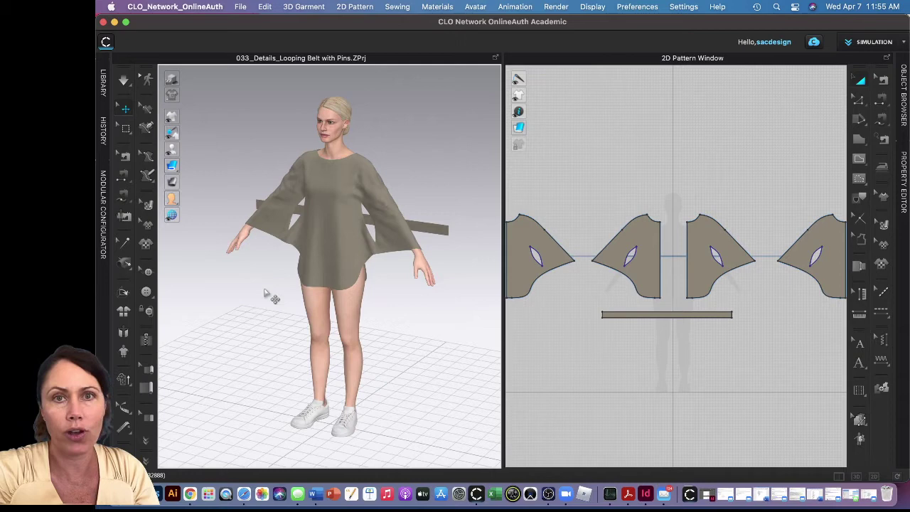
pyautogui.moveTo(258, 323); pyautogui.dragTo(282, 321, button='right')
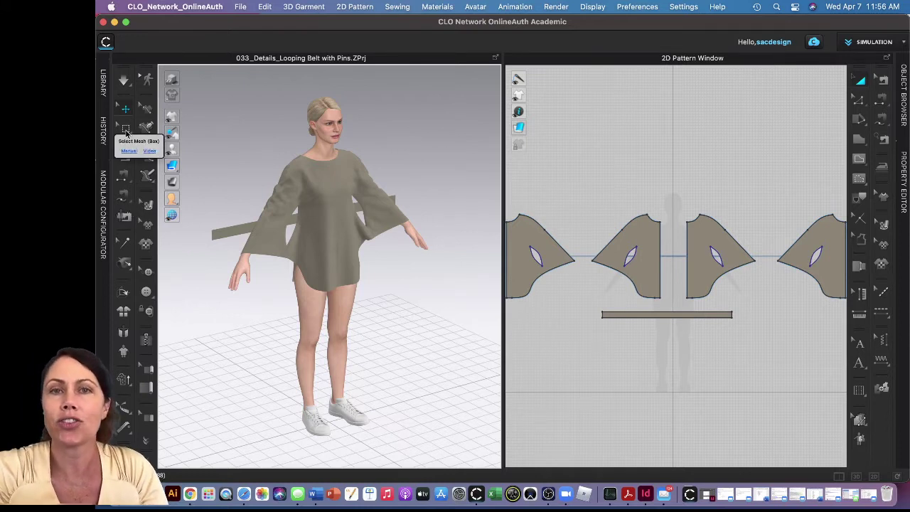
pyautogui.click(126, 132)
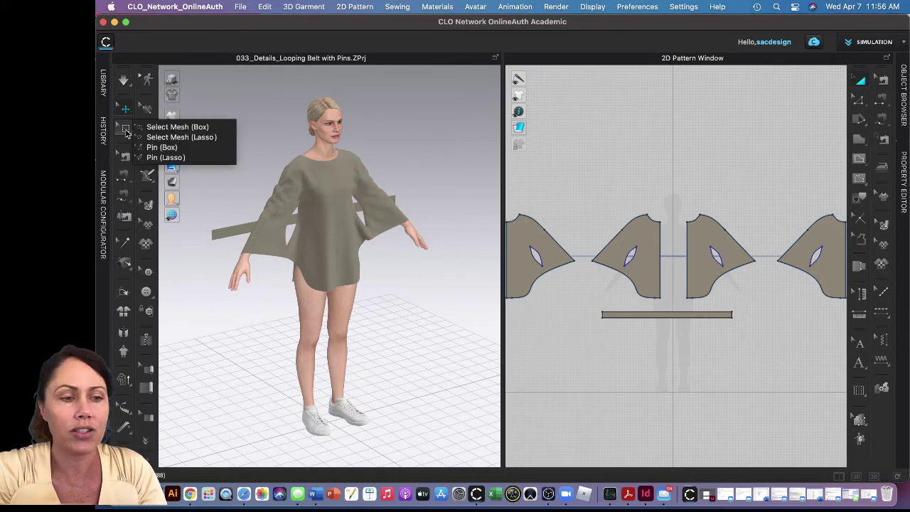
pyautogui.click(183, 157)
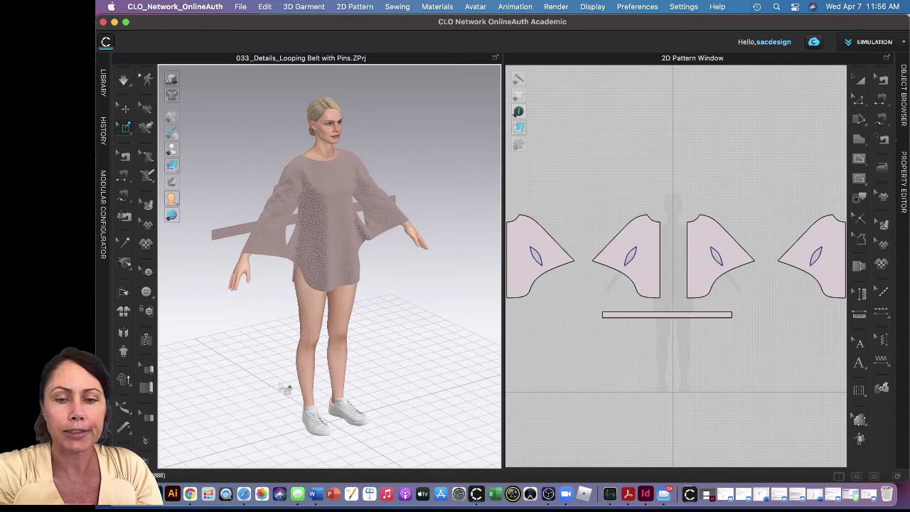
pyautogui.moveTo(275, 325); pyautogui.dragTo(374, 308, button='right')
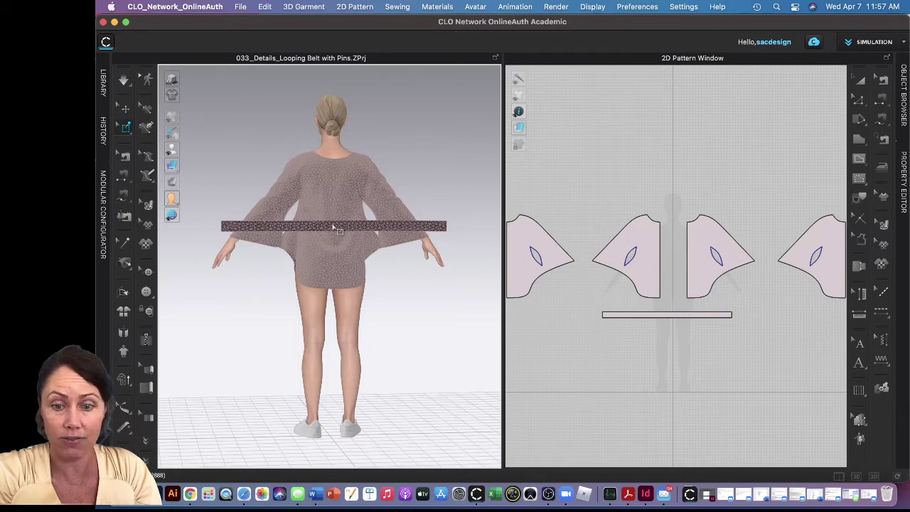
pyautogui.scroll(10, 334, 224)
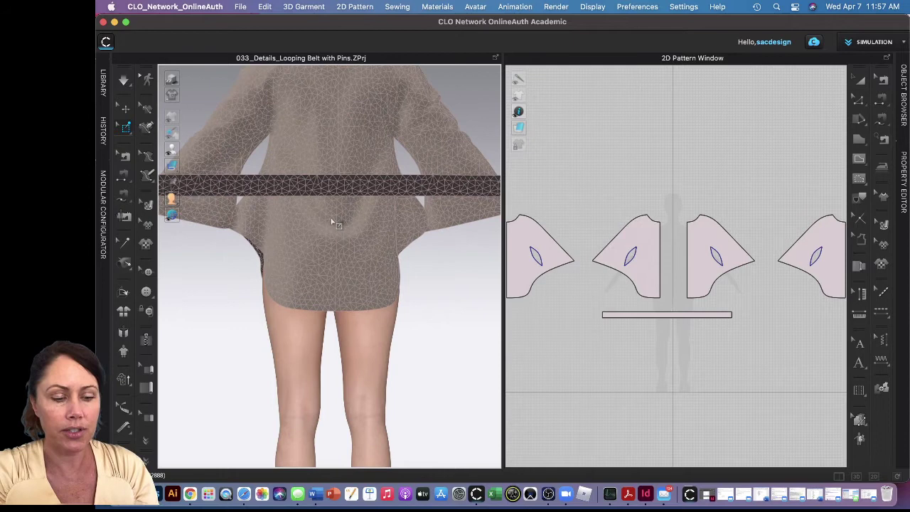
pyautogui.moveTo(333, 219); pyautogui.dragTo(340, 291, button='middle')
pyautogui.scroll(-3, 342, 302)
pyautogui.scroll(5, 344, 311)
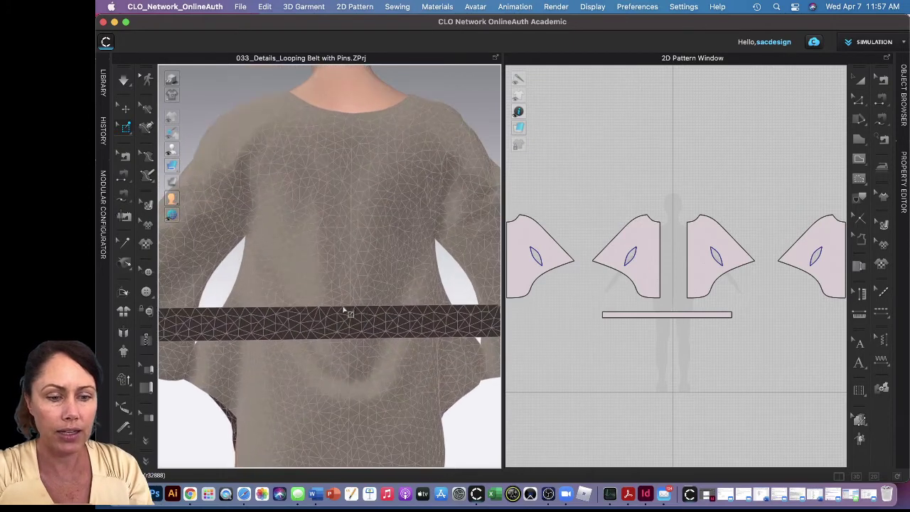
pyautogui.moveTo(339, 300); pyautogui.dragTo(366, 358)
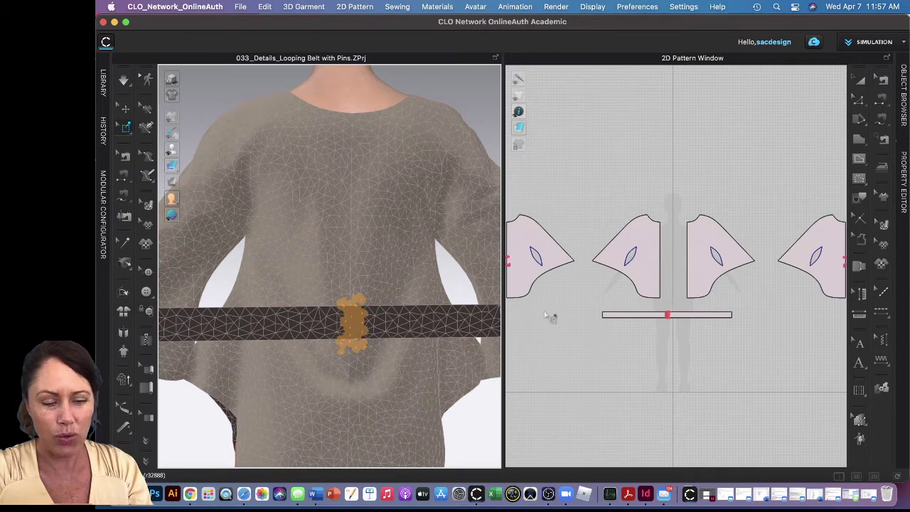
pyautogui.moveTo(581, 327); pyautogui.dragTo(609, 335, button='right')
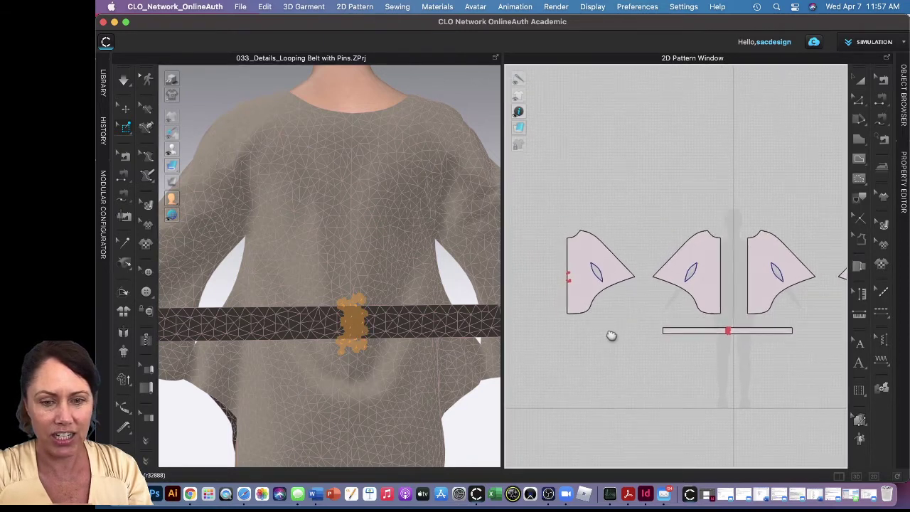
pyautogui.click(574, 296)
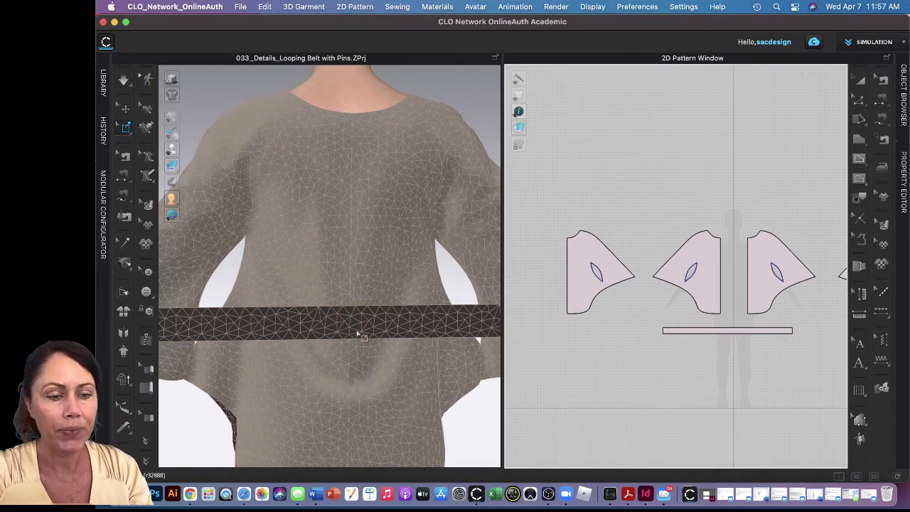
# Return to normal selection and select the belt pattern piece in the 2D window
pyautogui.click(126, 110)
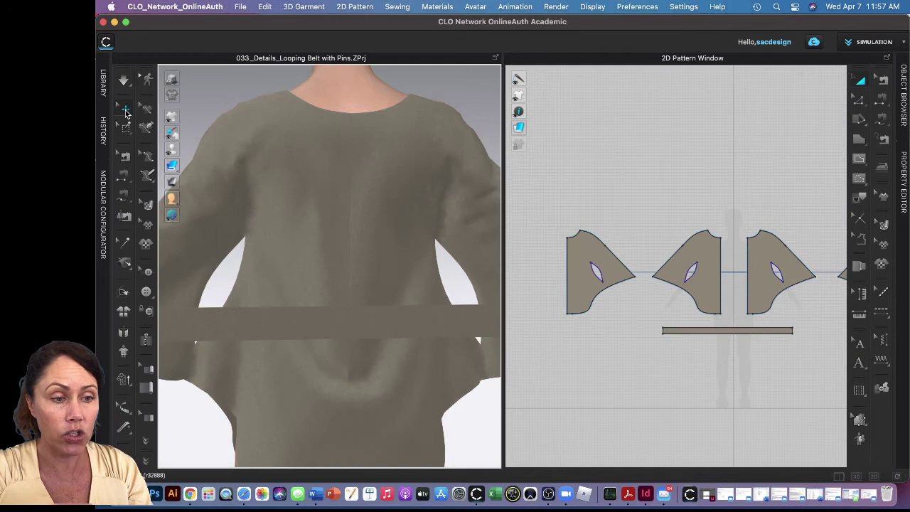
pyautogui.click(346, 319)
pyautogui.scroll(5, 784, 340)
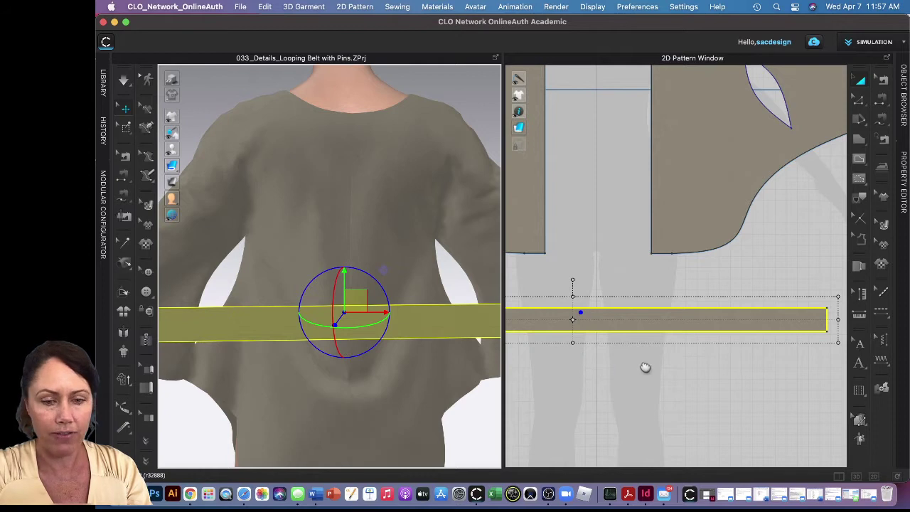
pyautogui.moveTo(644, 367)
pyautogui.mouseDown(button='right')
pyautogui.moveTo(657, 367)
pyautogui.moveTo(646, 366)
pyautogui.mouseUp(button='right')
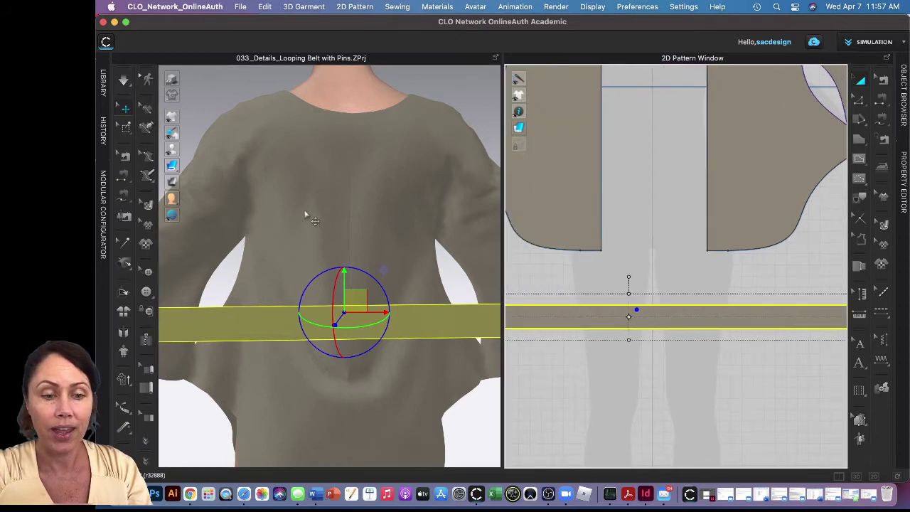
# Box-pin the belt's middle section and check it from the back view
pyautogui.click(123, 128)
pyautogui.click(165, 149)
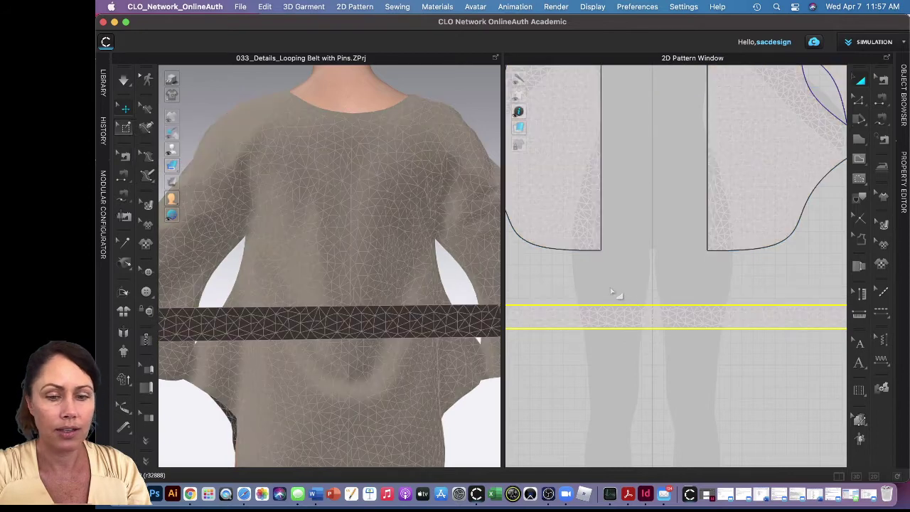
pyautogui.moveTo(615, 287); pyautogui.dragTo(689, 349)
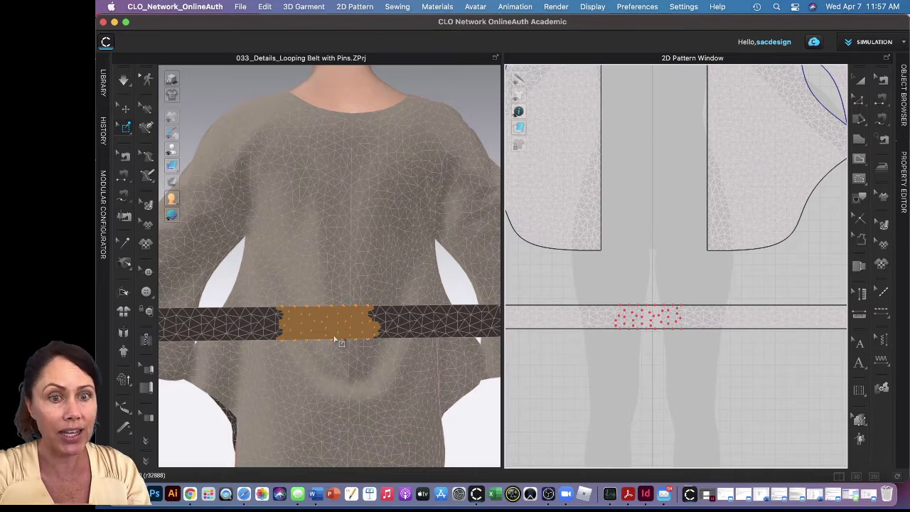
pyautogui.press('8')
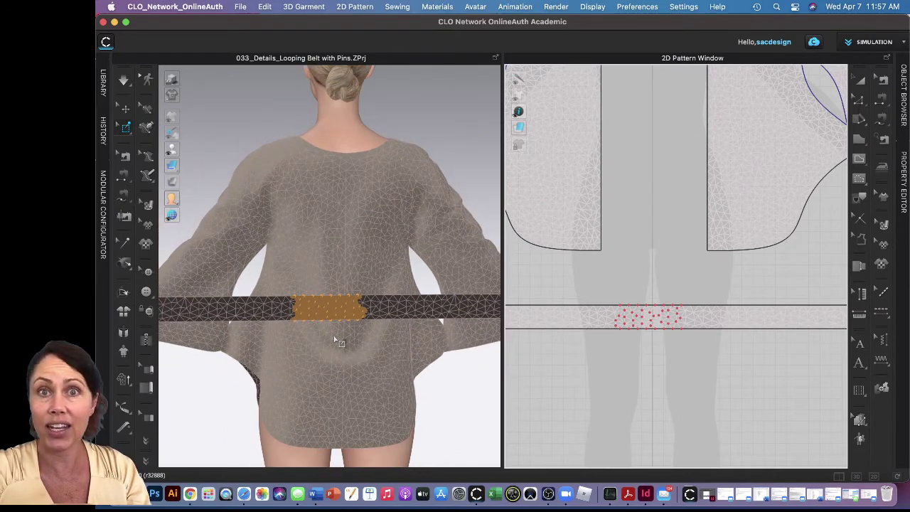
pyautogui.scroll(-2, 335, 340)
pyautogui.scroll(-2, 335, 340)
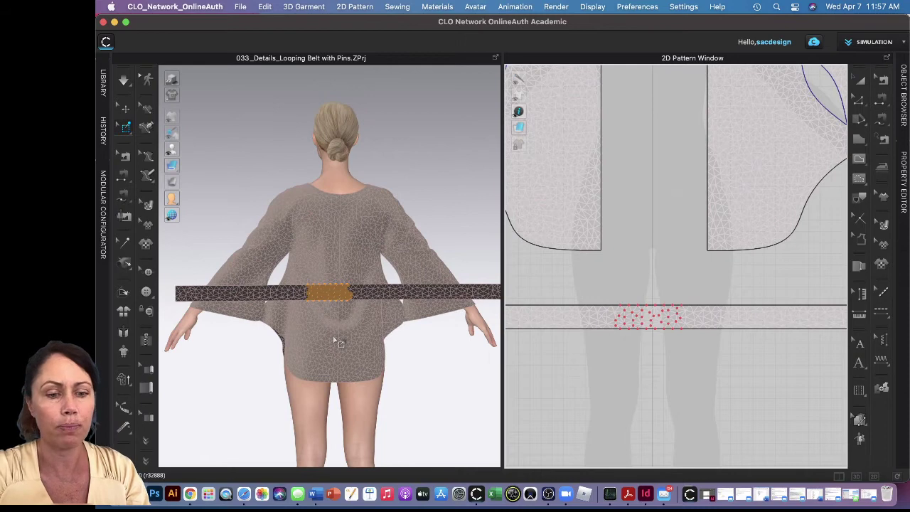
pyautogui.scroll(-2, 334, 341)
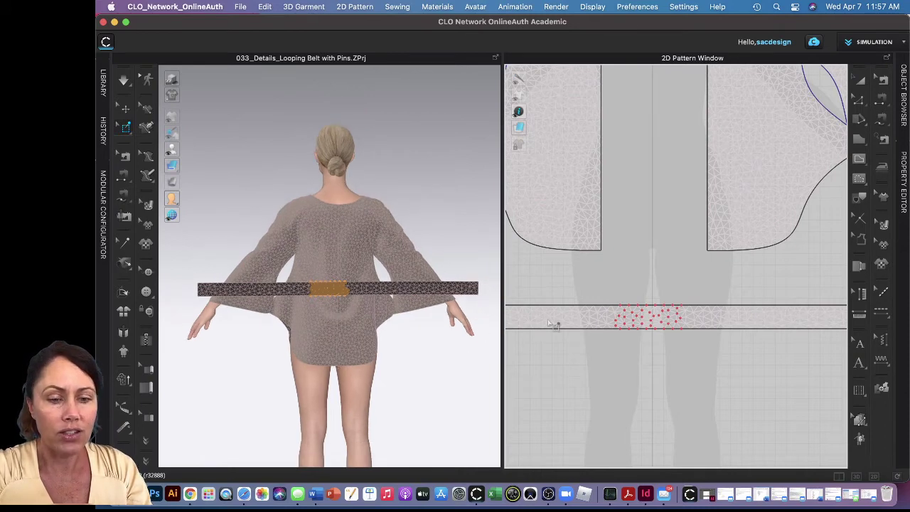
pyautogui.scroll(-3, 555, 324)
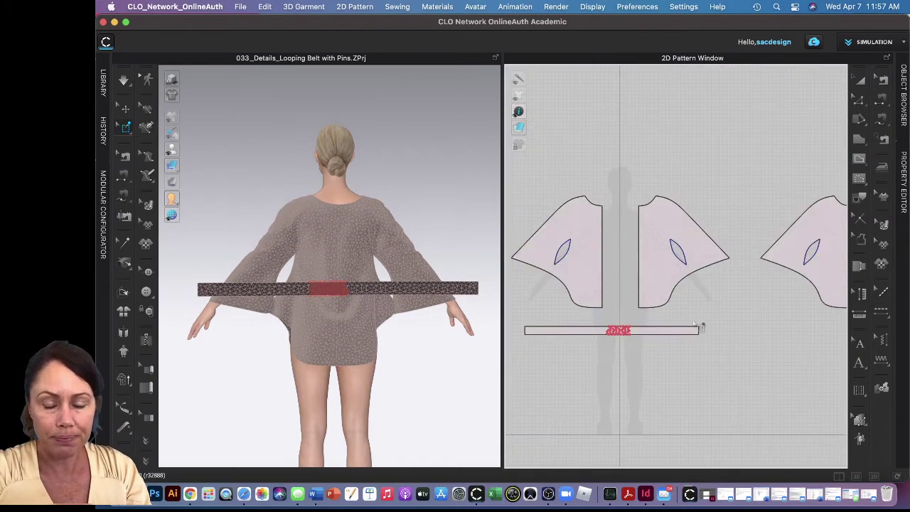
# Box-pin the belt's right and left ends in the pattern, then switch to front view
pyautogui.moveTo(688, 313); pyautogui.dragTo(713, 349)
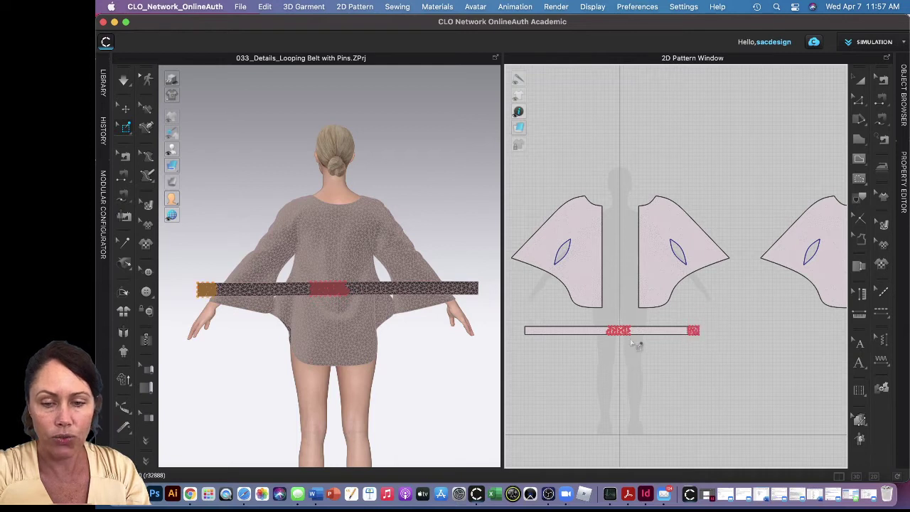
pyautogui.moveTo(513, 316); pyautogui.dragTo(539, 349)
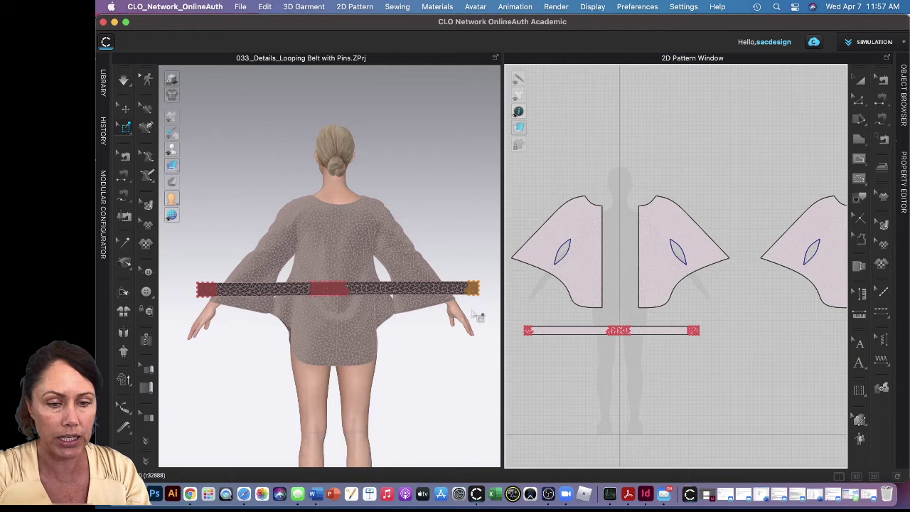
pyautogui.press('2')
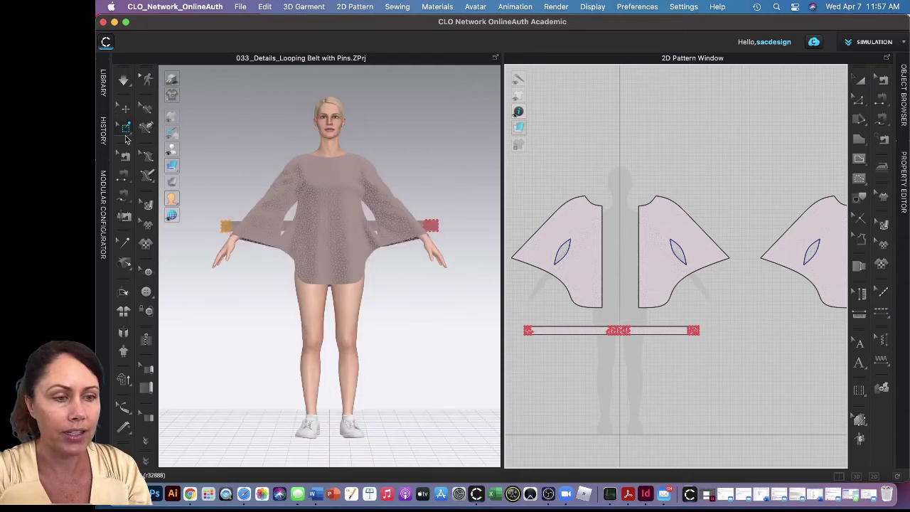
# Move the left belt-end pin inward through the sleeve opening, then deselect and check
pyautogui.click(226, 228)
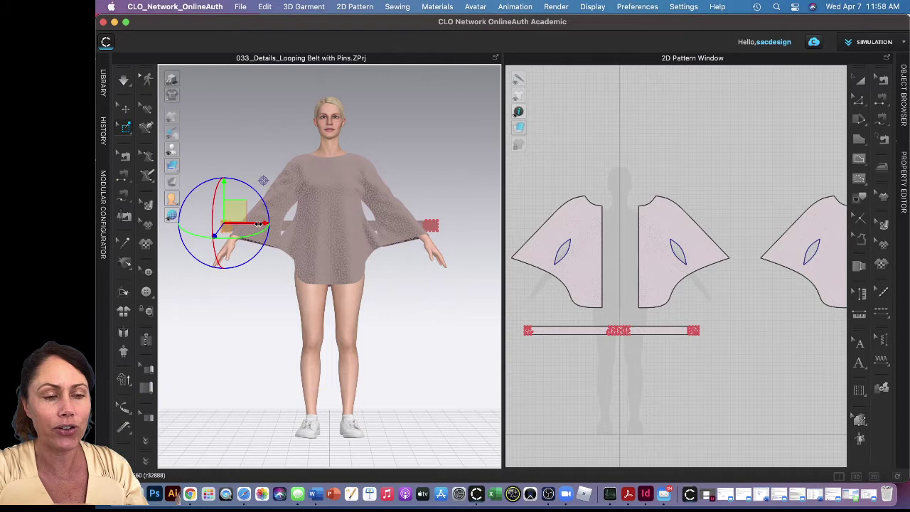
pyautogui.moveTo(256, 224); pyautogui.dragTo(320, 225)
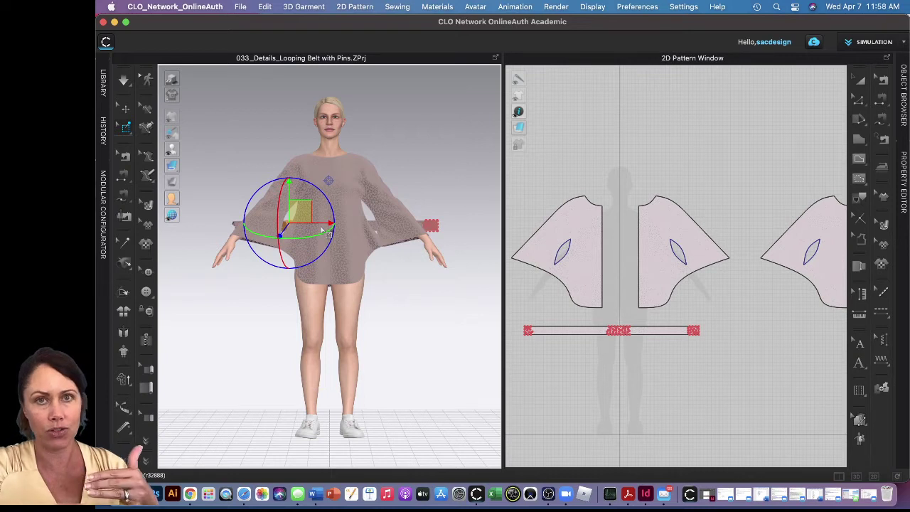
pyautogui.press('4')
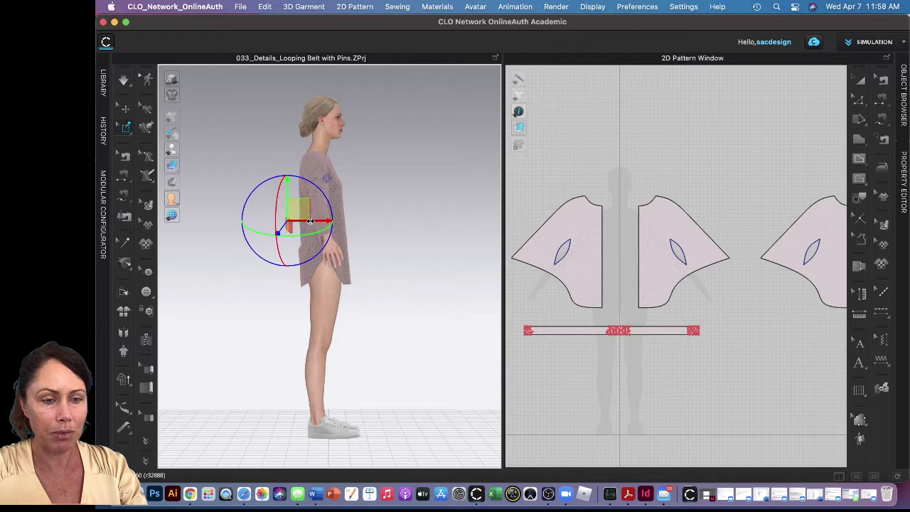
pyautogui.moveTo(324, 227); pyautogui.dragTo(388, 221)
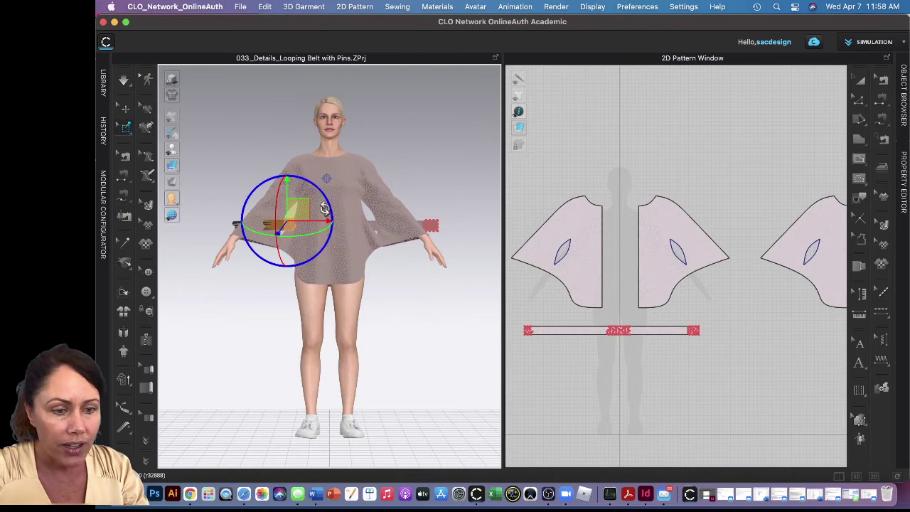
pyautogui.scroll(5, 260, 245)
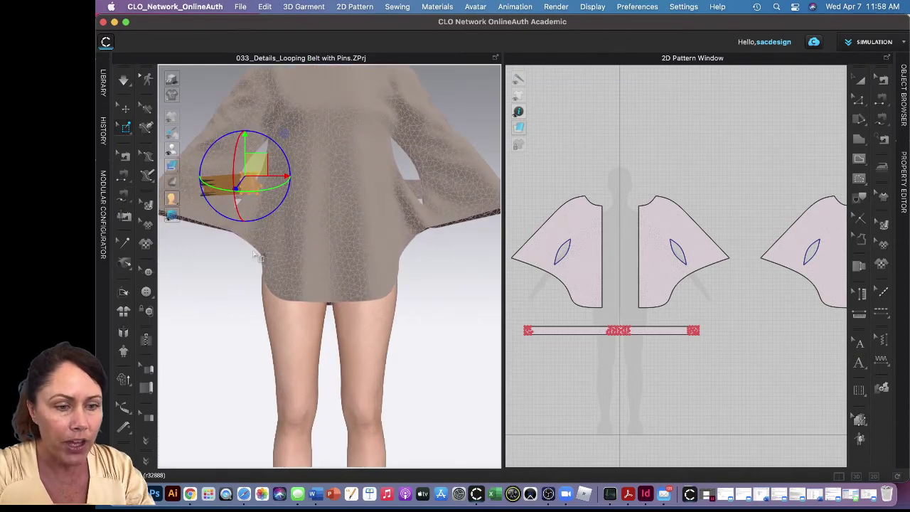
pyautogui.moveTo(259, 258); pyautogui.dragTo(359, 275, button='middle')
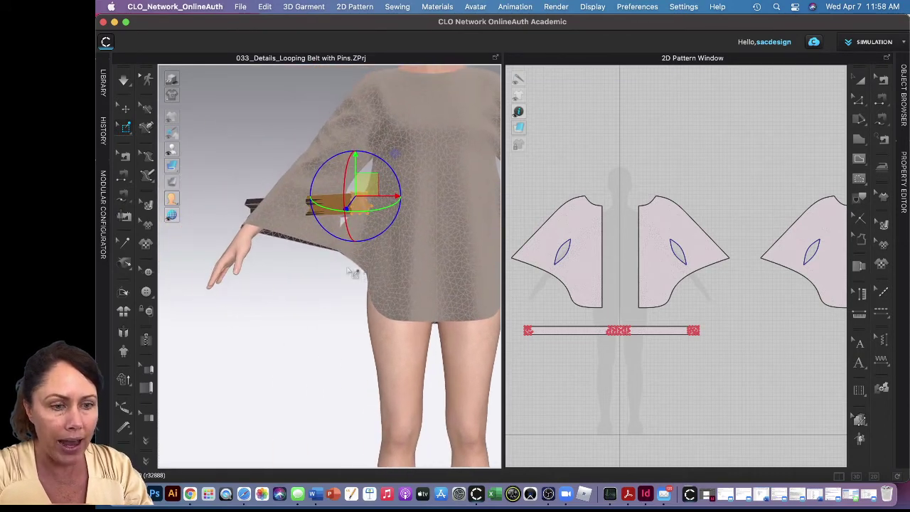
pyautogui.click(342, 276)
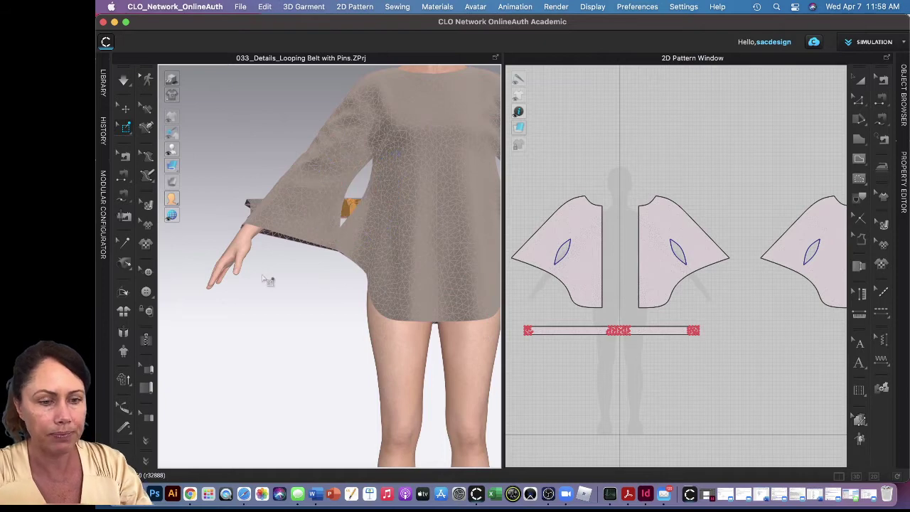
pyautogui.moveTo(264, 275); pyautogui.dragTo(306, 288, button='right')
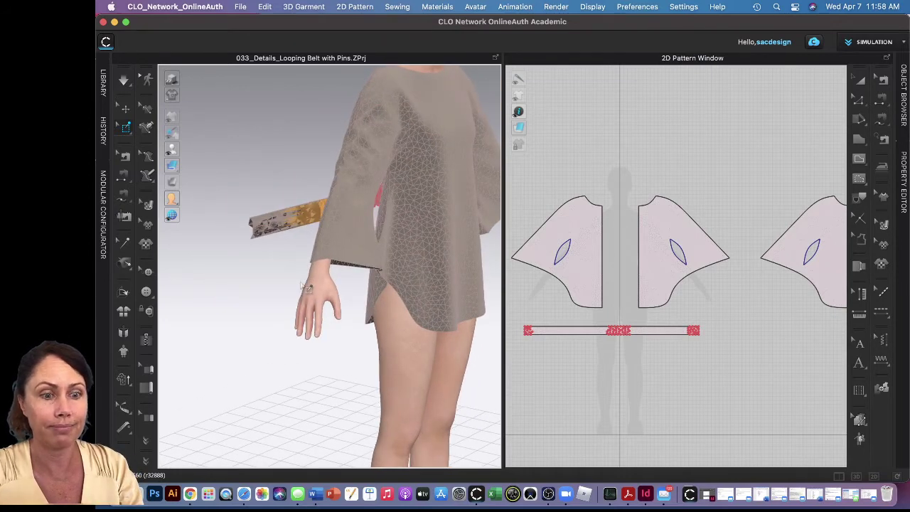
# Simulate the garment and belt while orbiting to watch the belt drape
pyautogui.press('space')
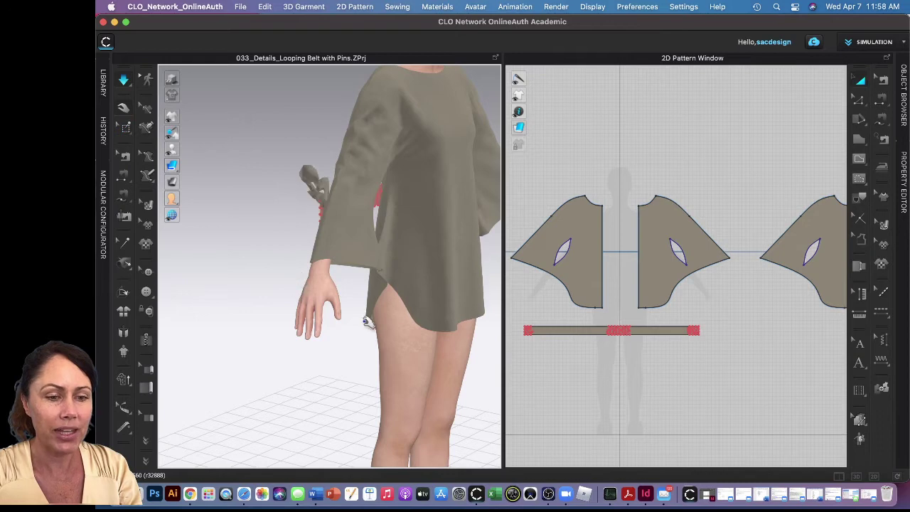
pyautogui.moveTo(372, 362); pyautogui.dragTo(405, 353, button='right')
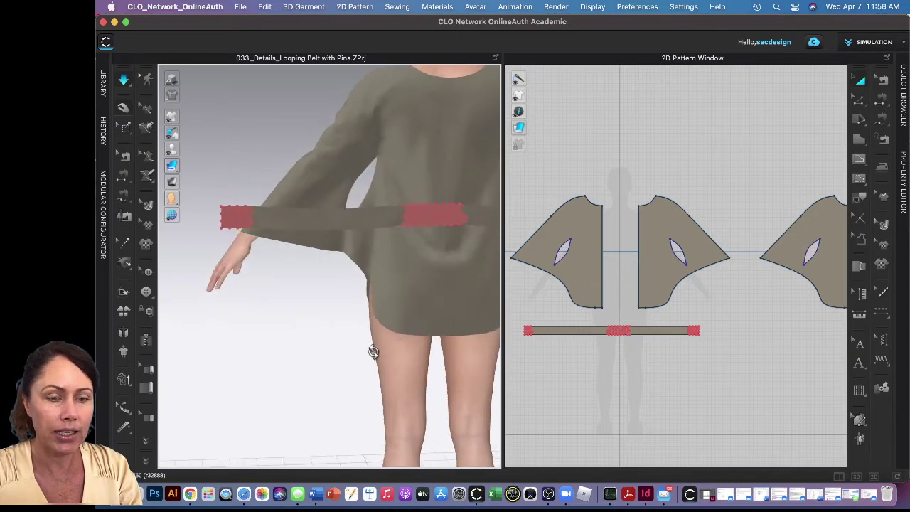
pyautogui.moveTo(373, 351); pyautogui.dragTo(321, 349, button='right')
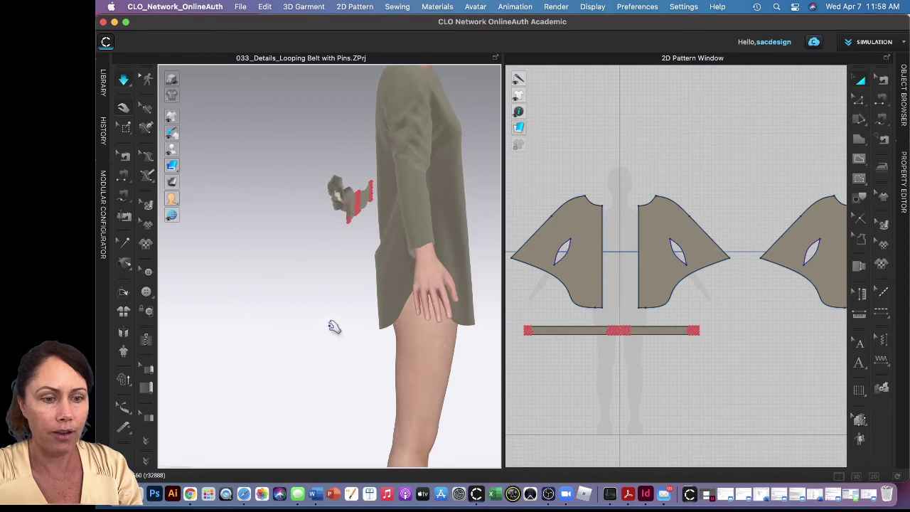
# Move the belt from behind the avatar toward the front and simulate again
pyautogui.press('w')
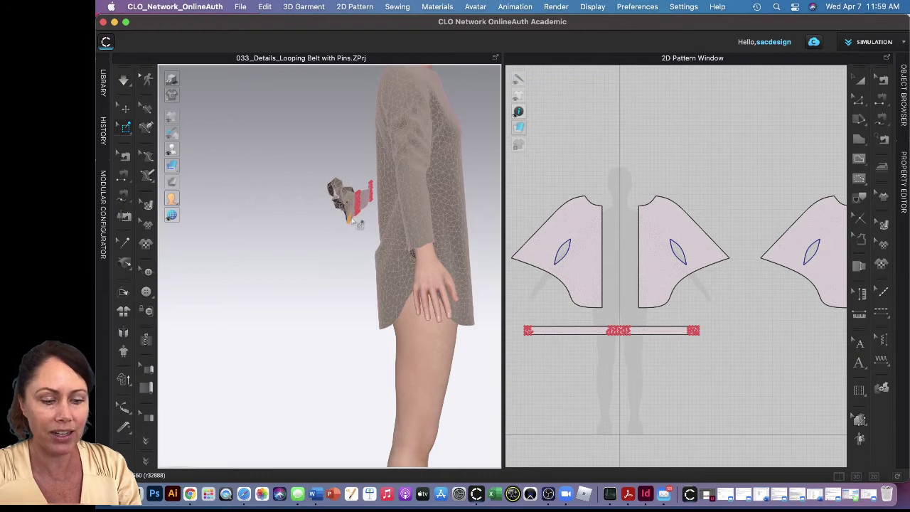
pyautogui.scroll(-5, 359, 224)
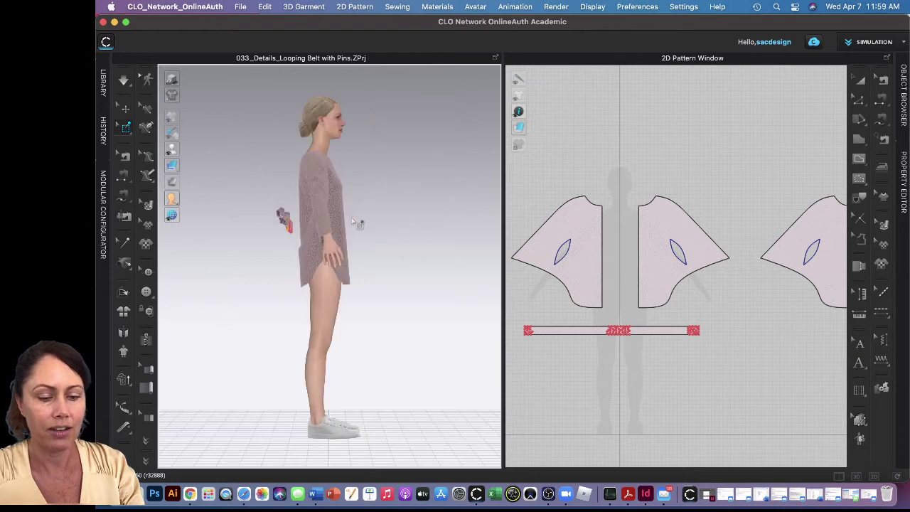
pyautogui.click(291, 231)
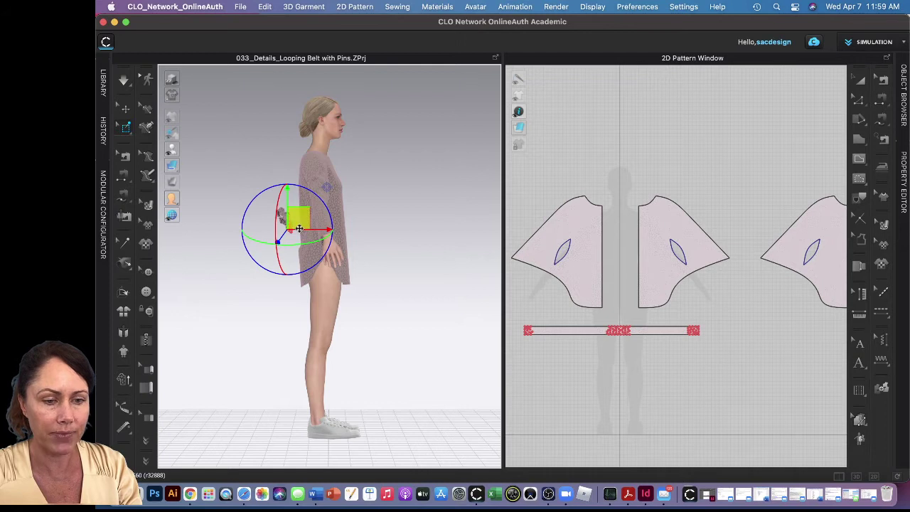
pyautogui.moveTo(297, 222); pyautogui.dragTo(397, 229)
pyautogui.press('space')
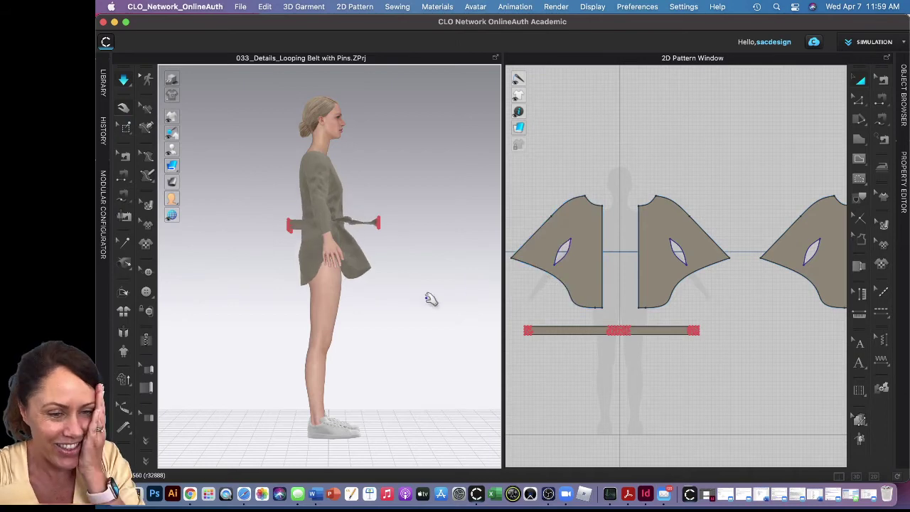
pyautogui.moveTo(356, 325); pyautogui.dragTo(319, 322, button='right')
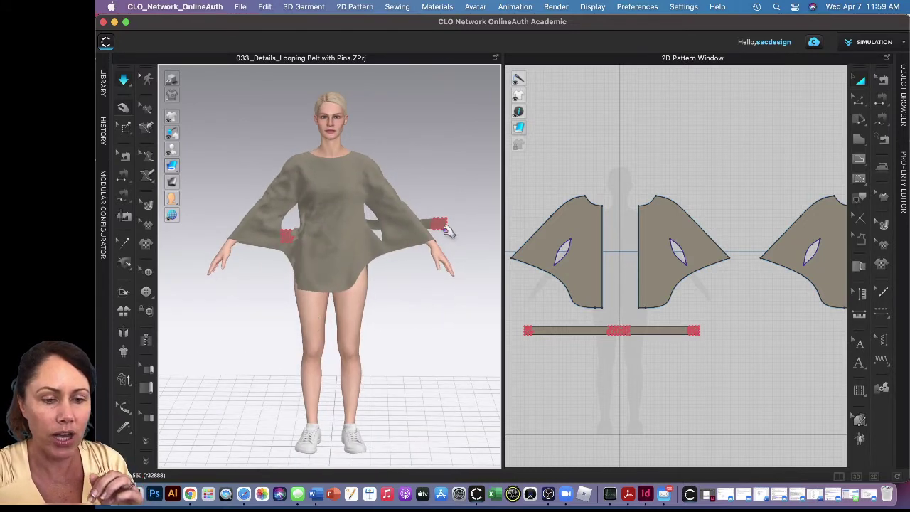
# Stop the simulation and pull the pinned belt end inward across the body
pyautogui.press('w')
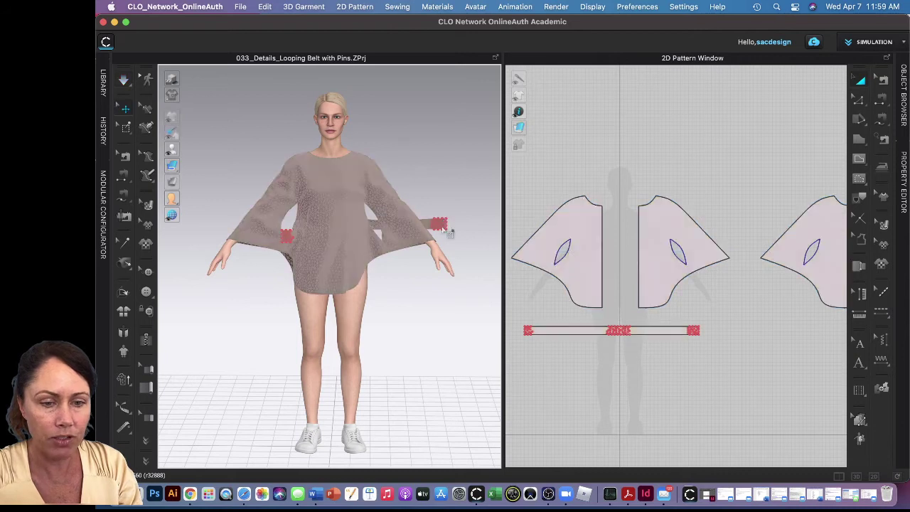
pyautogui.click(444, 227)
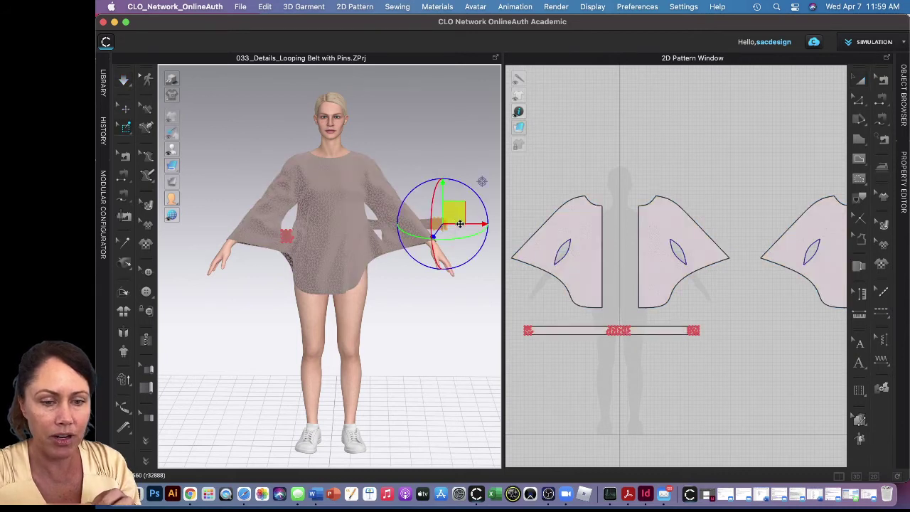
pyautogui.moveTo(461, 224); pyautogui.dragTo(398, 223)
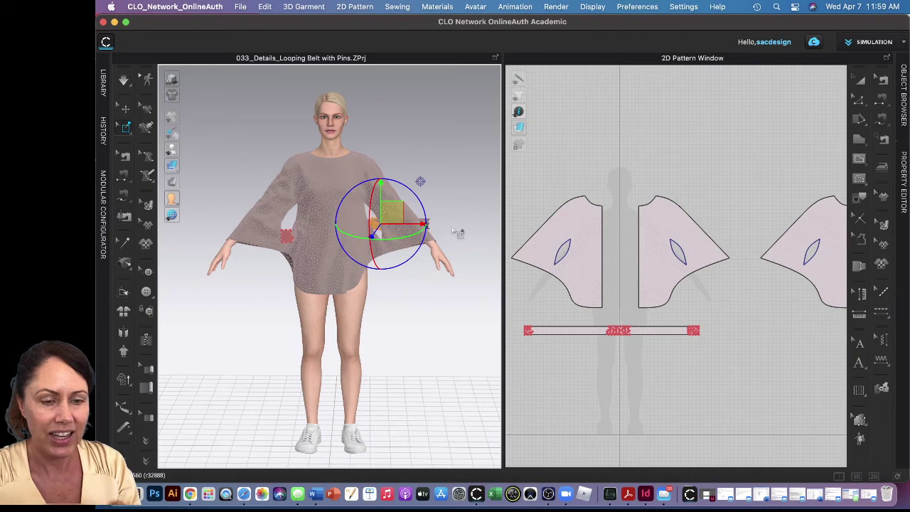
pyautogui.scroll(3, 405, 243)
pyautogui.scroll(2, 403, 238)
pyautogui.press('6')
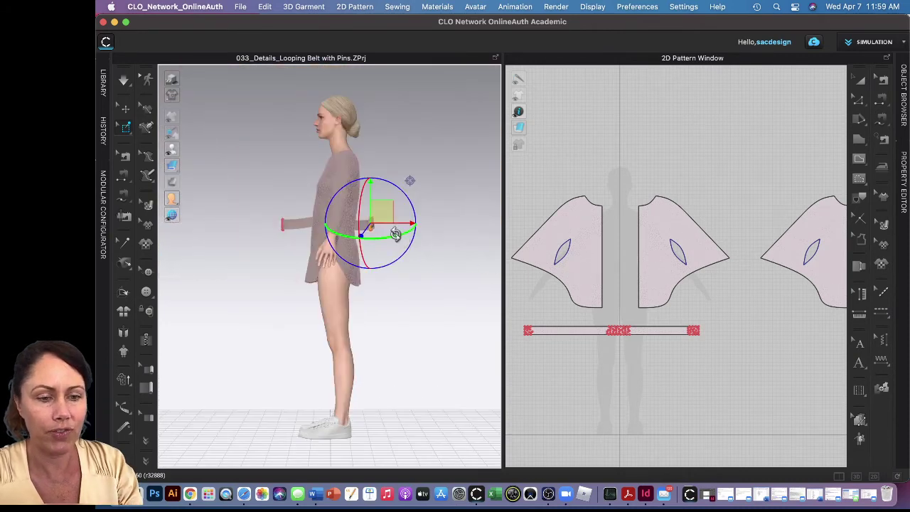
pyautogui.scroll(4, 400, 237)
pyautogui.moveTo(400, 229); pyautogui.dragTo(321, 308, button='right')
pyautogui.moveTo(399, 279); pyautogui.dragTo(425, 280, button='right')
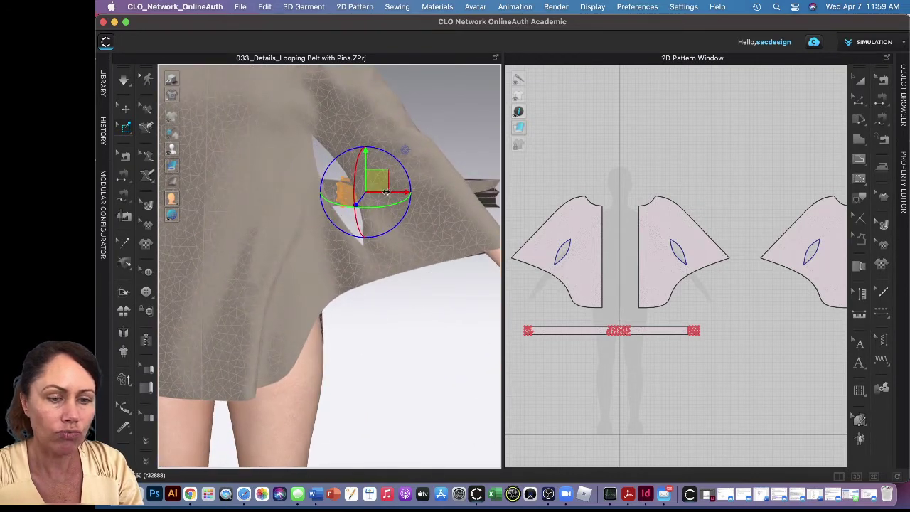
# Slide the pinned belt end left through the sleeve opening, then deselect it
pyautogui.moveTo(386, 192); pyautogui.dragTo(369, 191)
pyautogui.moveTo(397, 224); pyautogui.dragTo(331, 214, button='right')
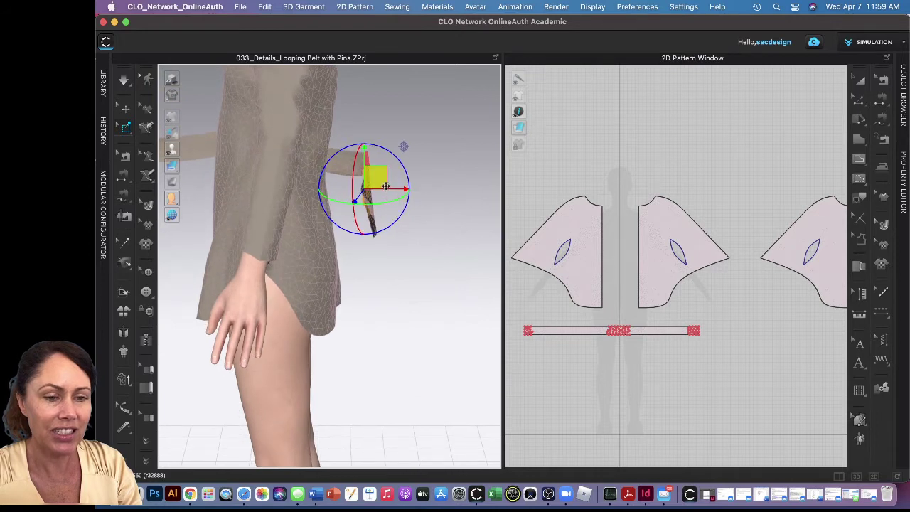
pyautogui.moveTo(386, 190); pyautogui.dragTo(204, 184)
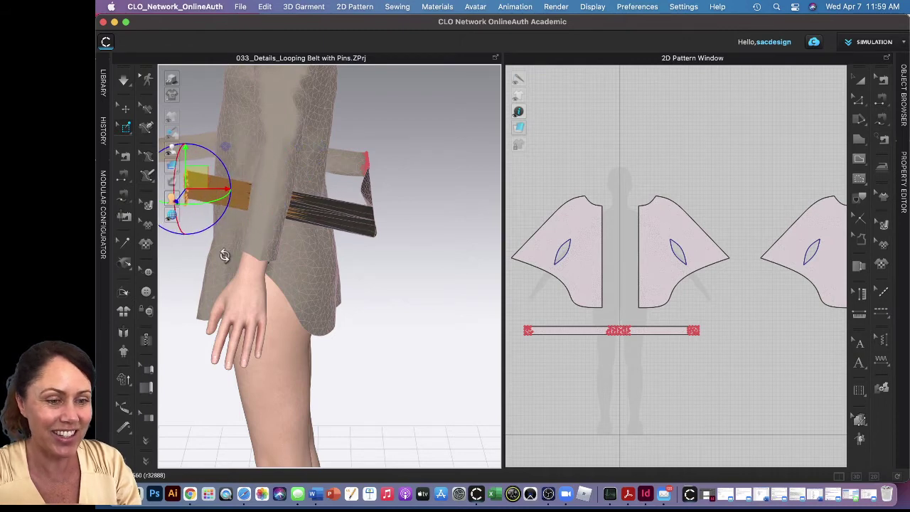
pyautogui.moveTo(231, 261); pyautogui.dragTo(276, 262, button='right')
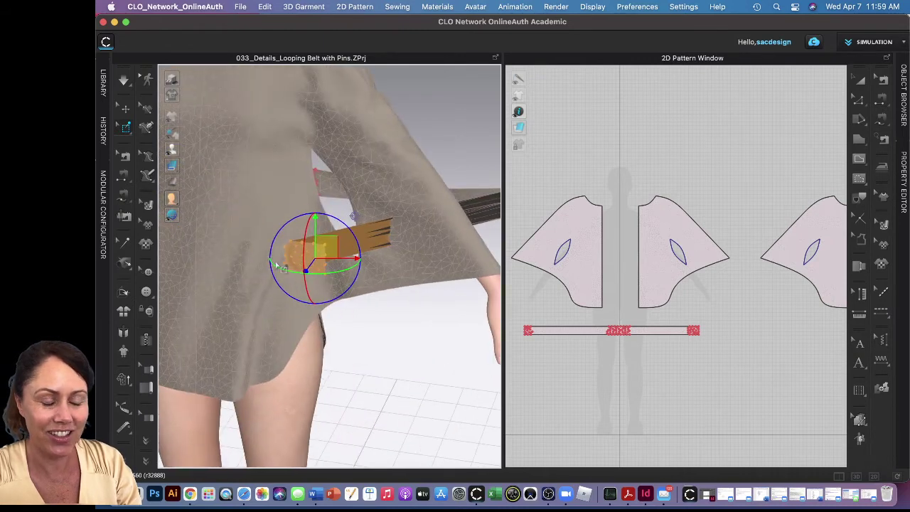
pyautogui.click(277, 266)
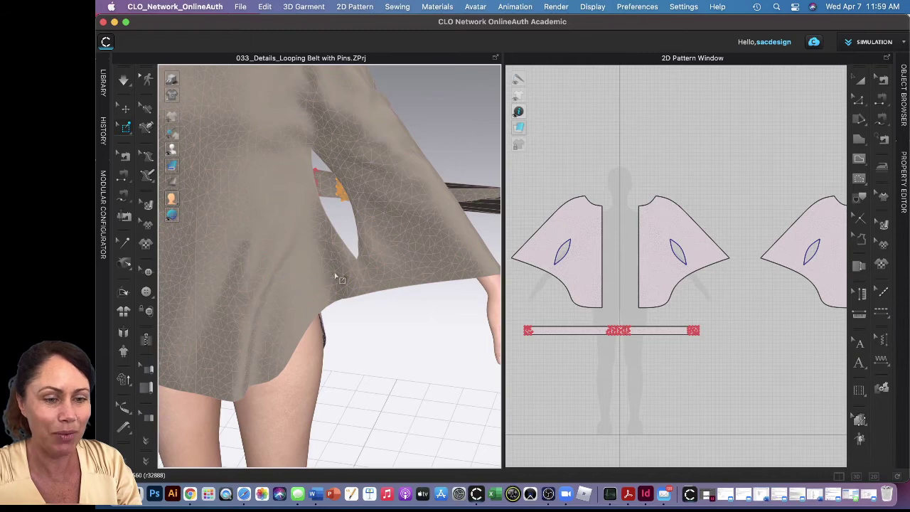
pyautogui.moveTo(291, 243); pyautogui.dragTo(262, 245, button='right')
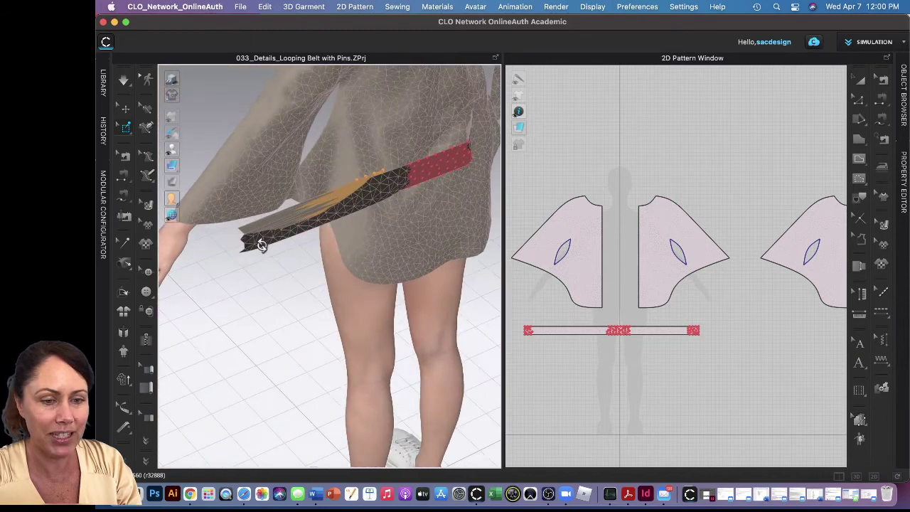
# Briefly simulate, then select a belt piece and orbit to a side view
pyautogui.press('space')
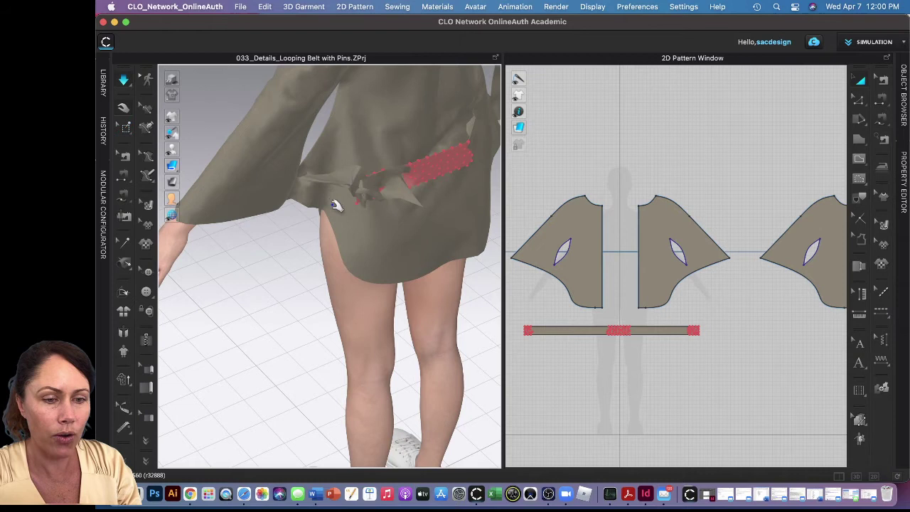
pyautogui.press('space')
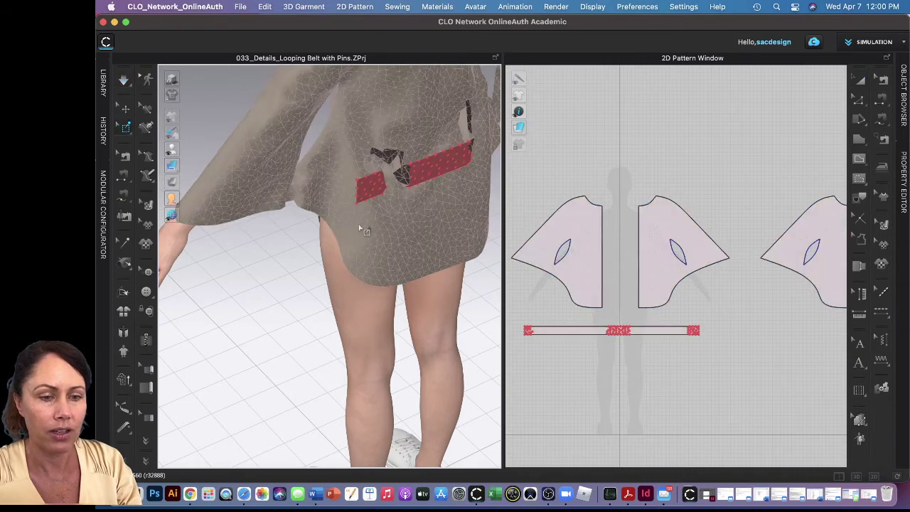
pyautogui.click(363, 196)
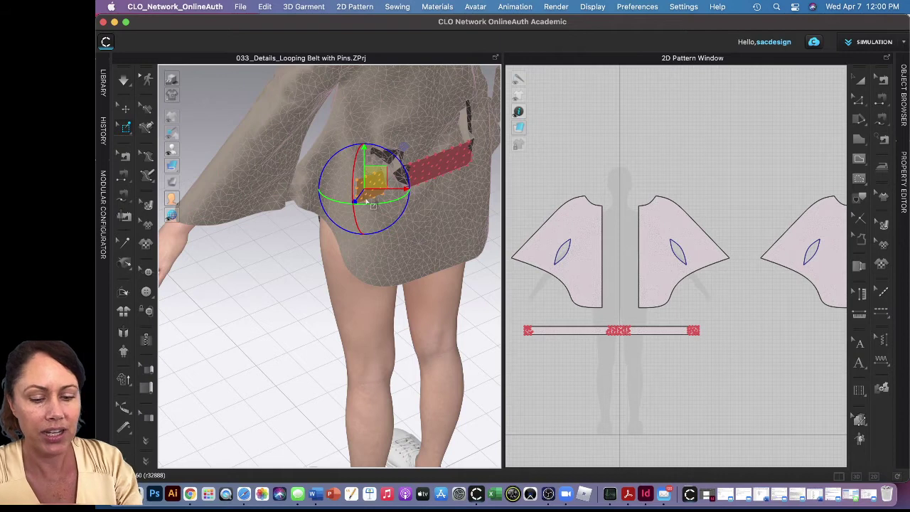
pyautogui.press('8')
pyautogui.scroll(5, 312, 213)
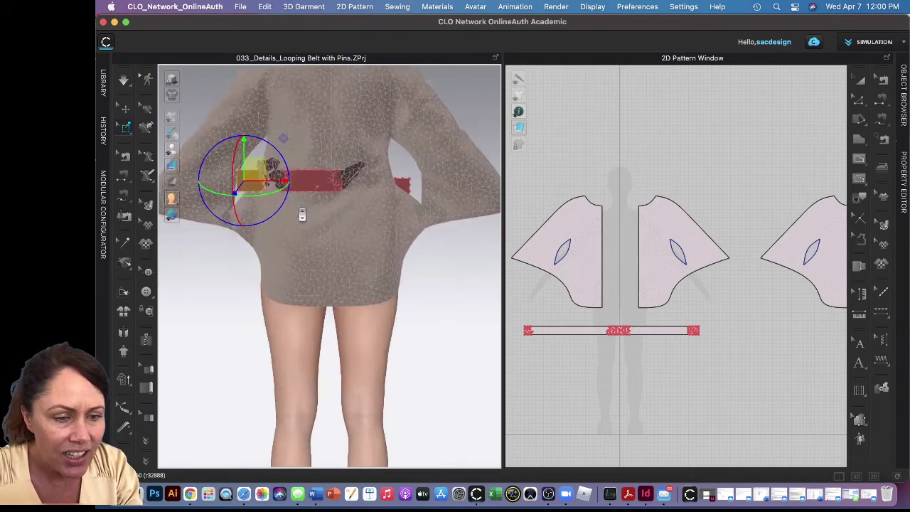
pyautogui.moveTo(331, 290); pyautogui.dragTo(375, 312, button='right')
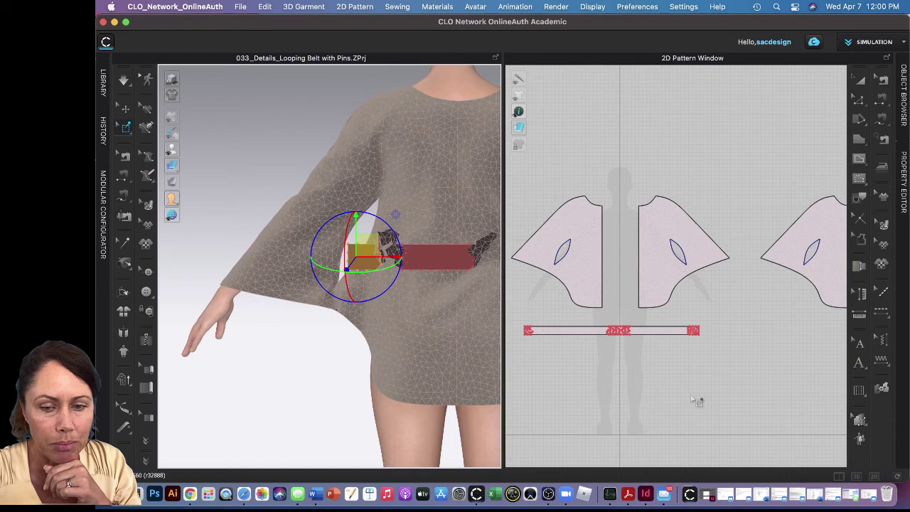
pyautogui.scroll(2, 699, 400)
pyautogui.moveTo(341, 329); pyautogui.dragTo(320, 319, button='right')
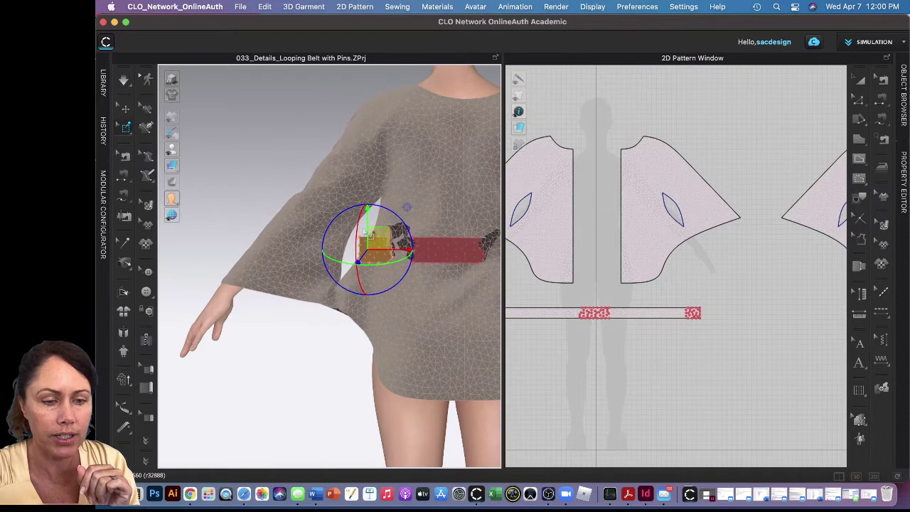
# Lift the pinned belt end upward and rotate it slightly
pyautogui.moveTo(375, 234); pyautogui.dragTo(365, 210)
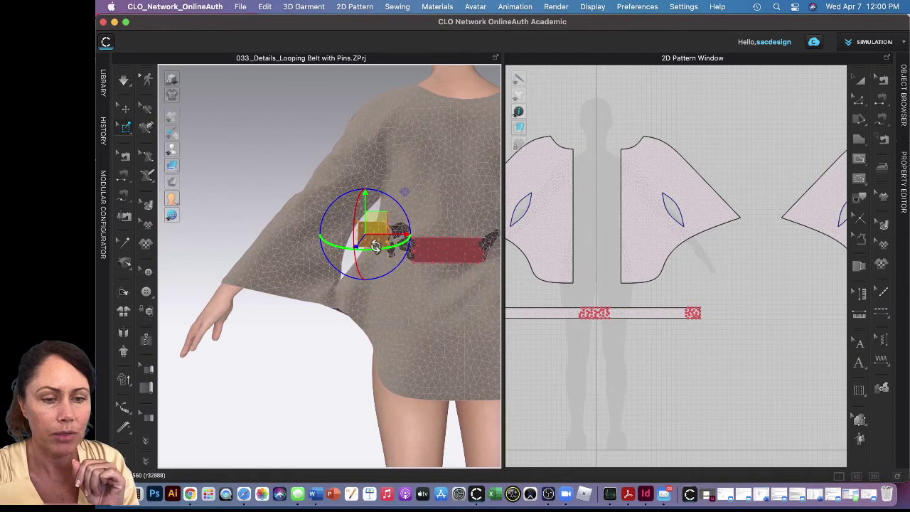
pyautogui.moveTo(379, 250); pyautogui.dragTo(348, 248)
pyautogui.press('6')
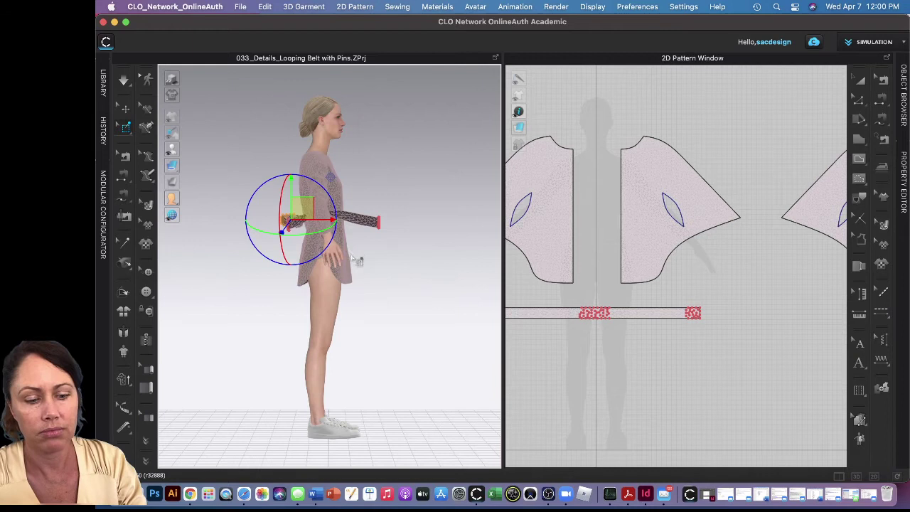
pyautogui.press('4')
pyautogui.scroll(2, 439, 190)
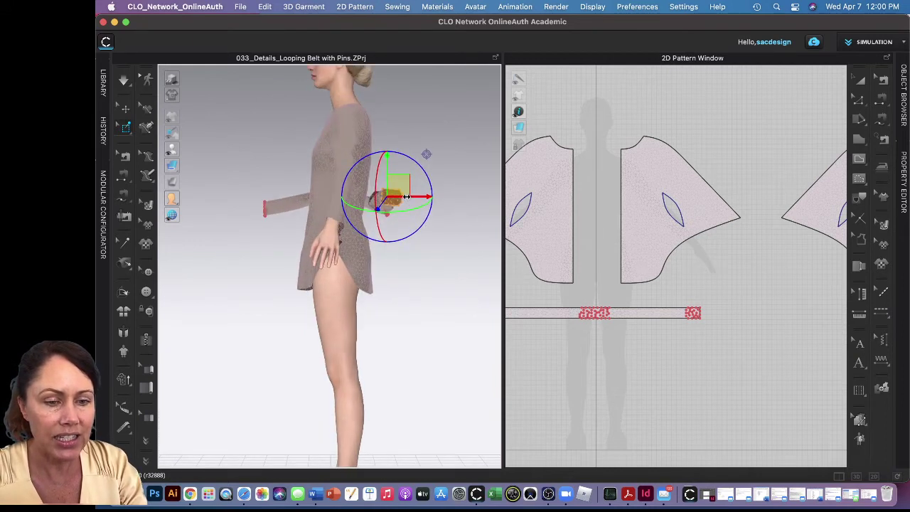
# Move the belt end behind the avatar, shift it right, then bring it toward the front
pyautogui.moveTo(372, 201); pyautogui.dragTo(271, 201)
pyautogui.moveTo(315, 216); pyautogui.dragTo(366, 212, button='right')
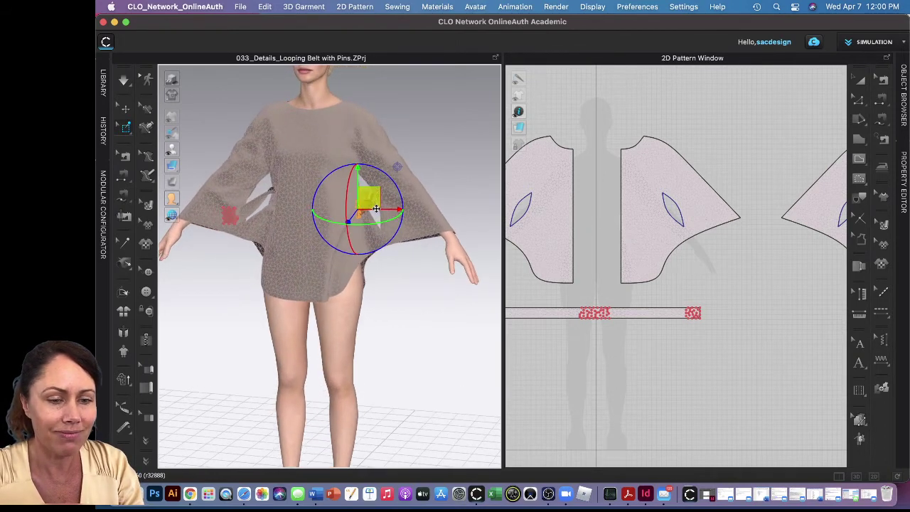
pyautogui.moveTo(376, 209); pyautogui.dragTo(390, 208)
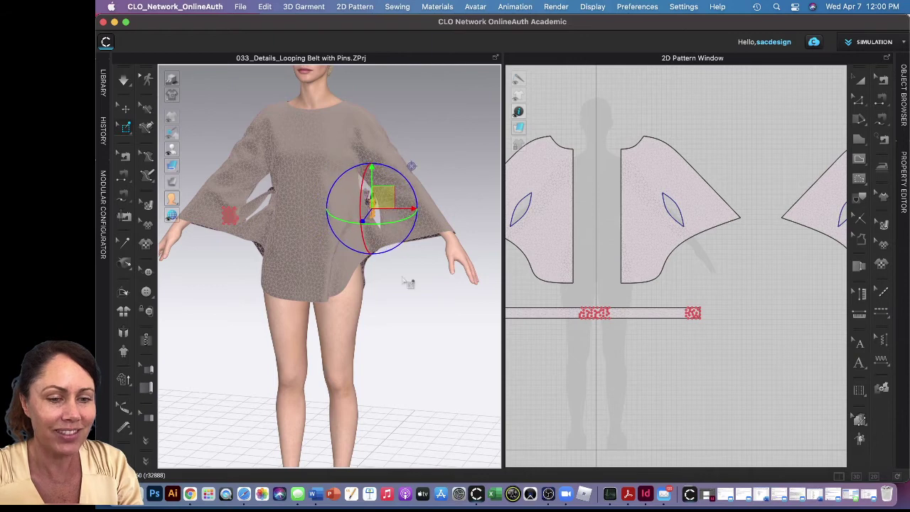
pyautogui.moveTo(399, 301); pyautogui.dragTo(350, 301, button='right')
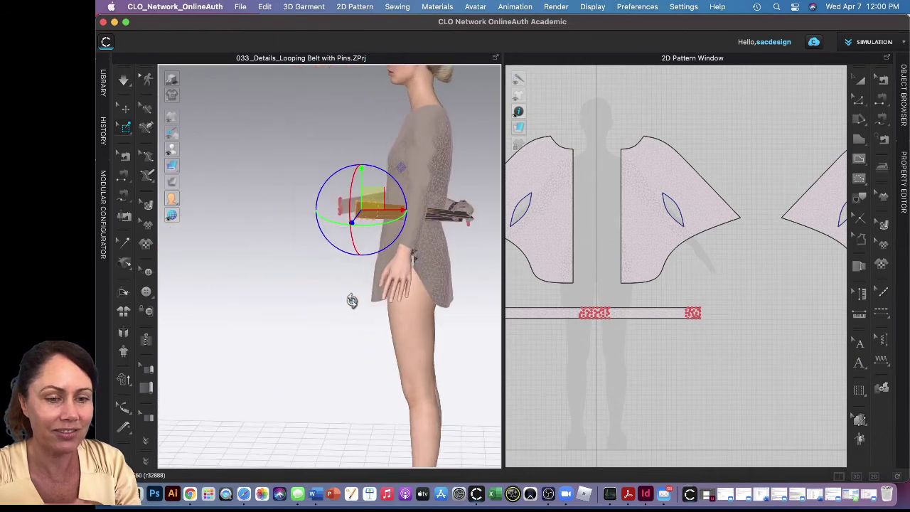
pyautogui.scroll(-3, 397, 219)
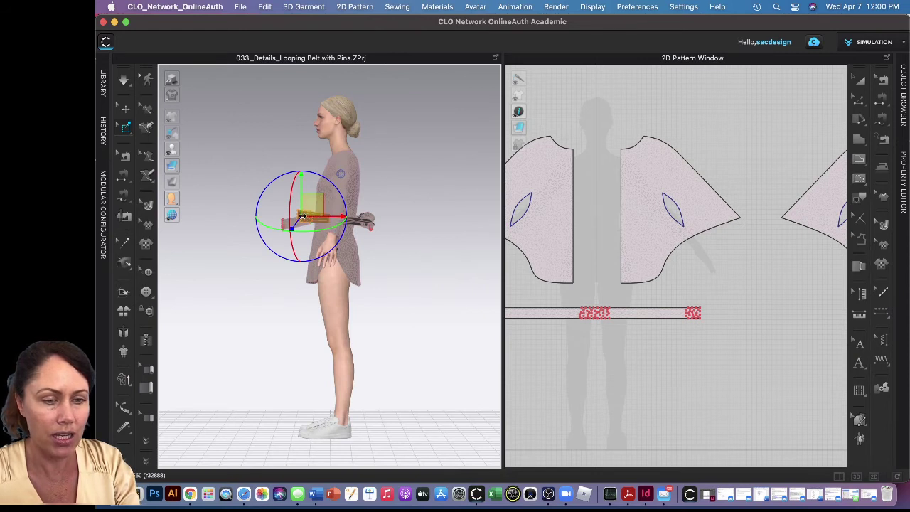
pyautogui.moveTo(331, 216); pyautogui.dragTo(319, 228)
# Simulate the belt draping on the tunic, then stop at a side view
pyautogui.press('space')
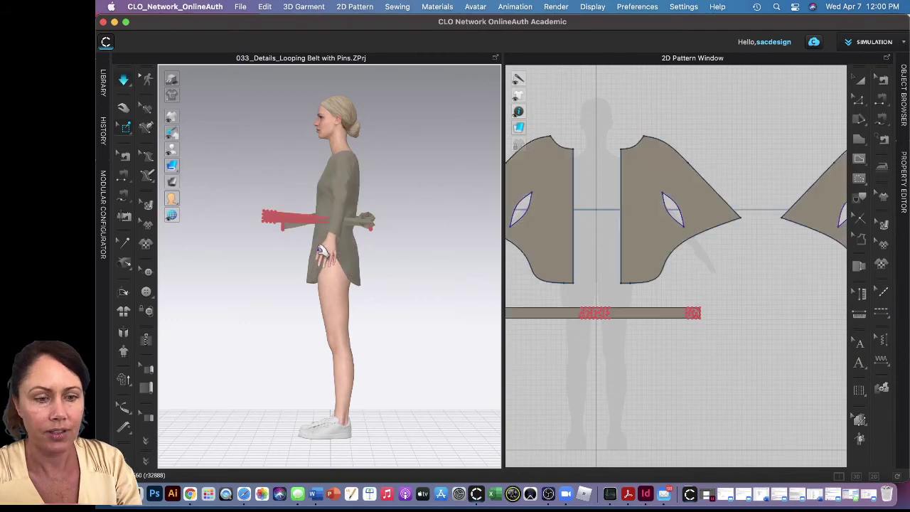
pyautogui.moveTo(234, 362)
pyautogui.mouseDown(button='right')
pyautogui.moveTo(315, 350)
pyautogui.moveTo(280, 362)
pyautogui.moveTo(274, 412)
pyautogui.moveTo(268, 361)
pyautogui.moveTo(288, 361)
pyautogui.moveTo(203, 358)
pyautogui.moveTo(206, 374)
pyautogui.moveTo(236, 356)
pyautogui.mouseUp(button='right')
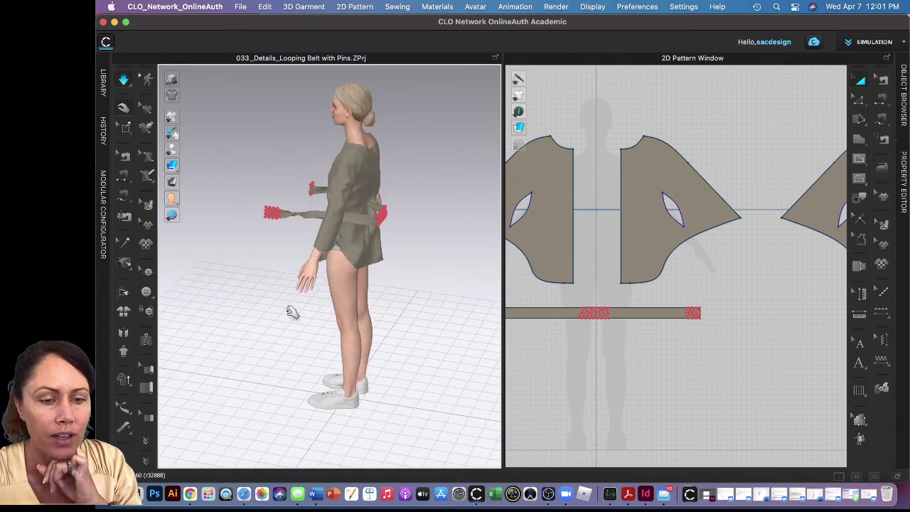
pyautogui.press('4')
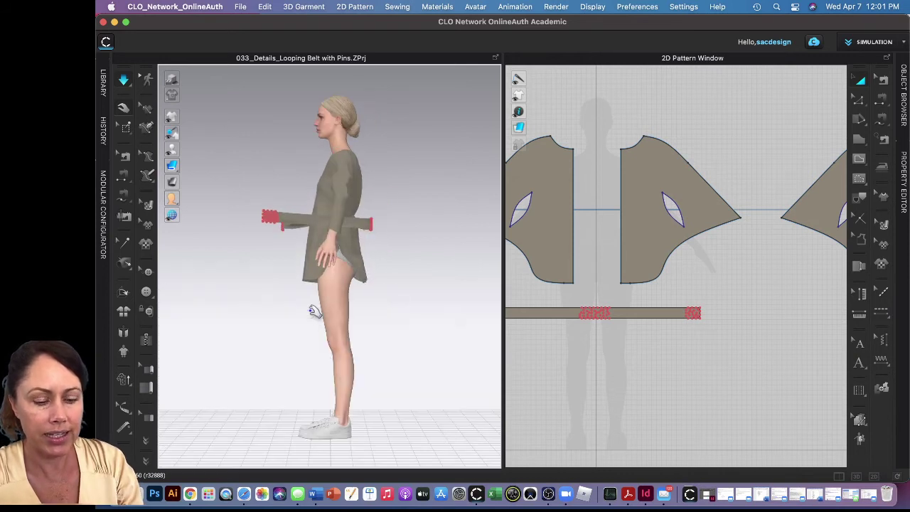
pyautogui.press('space')
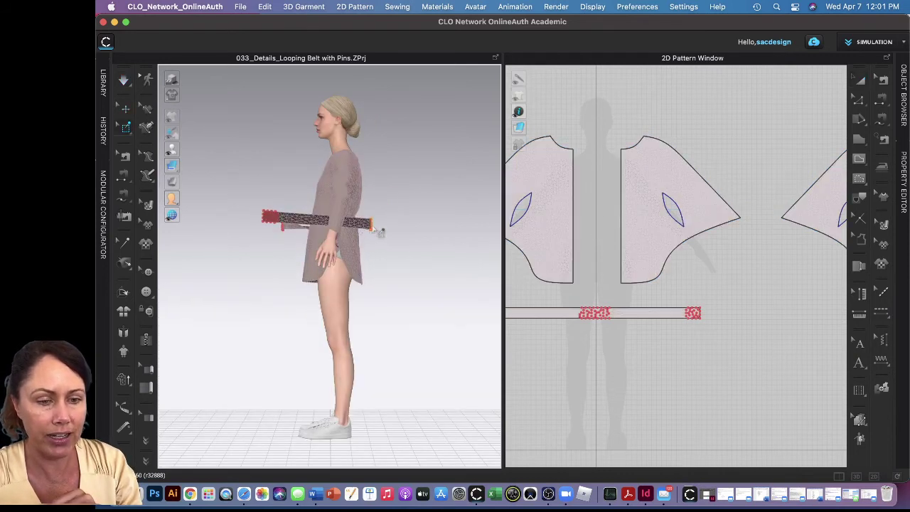
# Shift the belt end further toward the front and simulate once more
pyautogui.click(372, 226)
pyautogui.moveTo(386, 225); pyautogui.dragTo(375, 226)
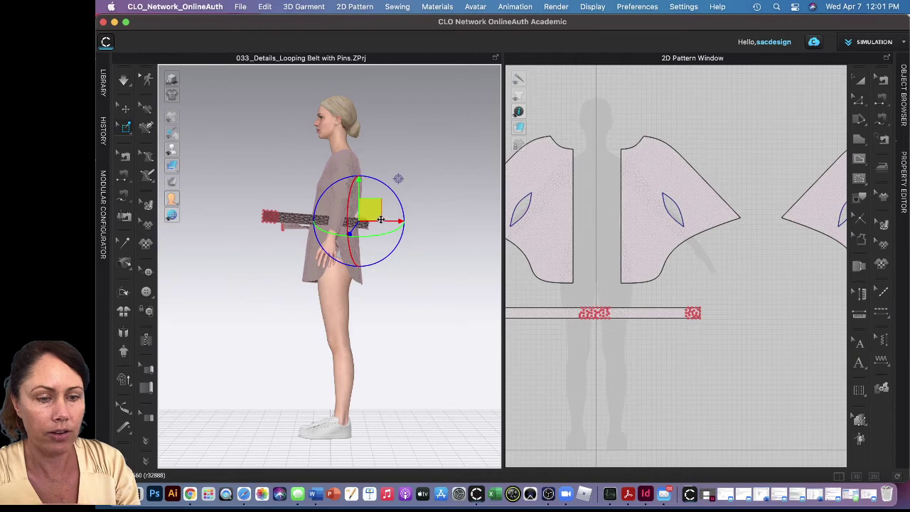
pyautogui.press('space')
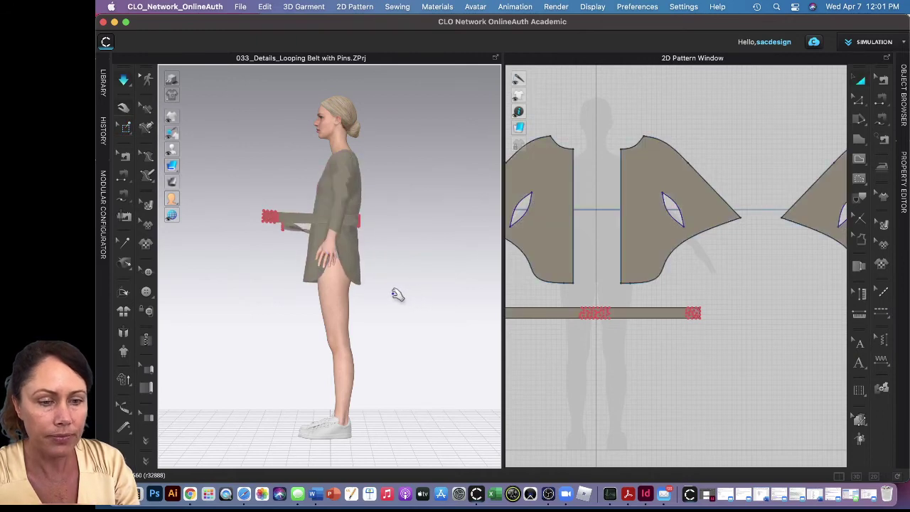
pyautogui.press('space')
pyautogui.moveTo(252, 315); pyautogui.dragTo(301, 315, button='right')
pyautogui.rightClick(297, 319)
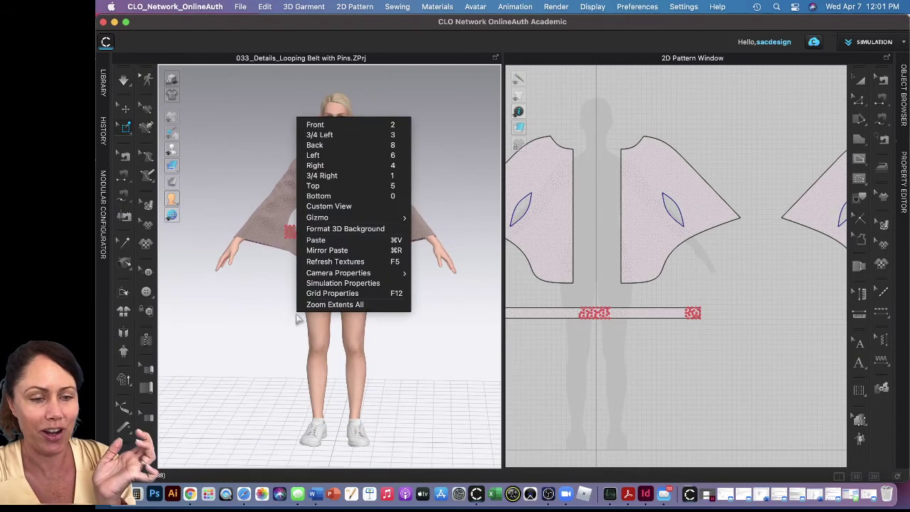
pyautogui.click(267, 319)
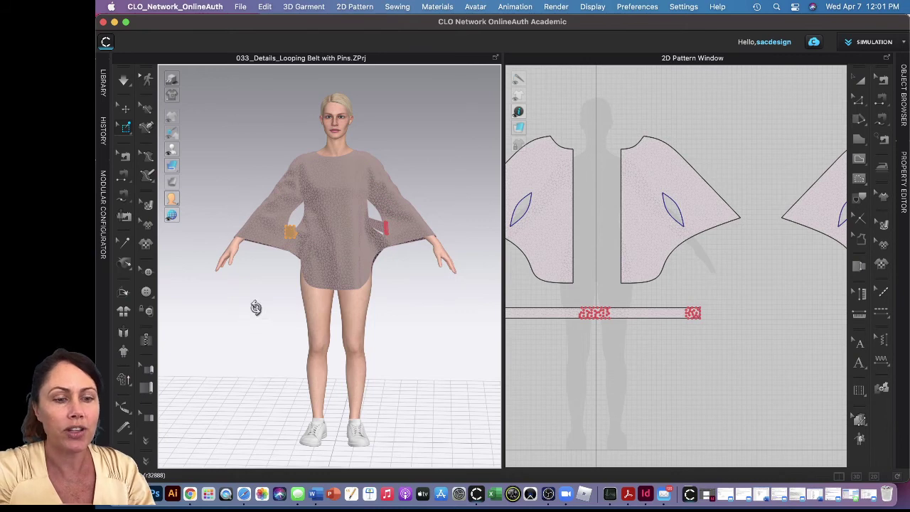
pyautogui.moveTo(256, 309); pyautogui.dragTo(248, 285, button='right')
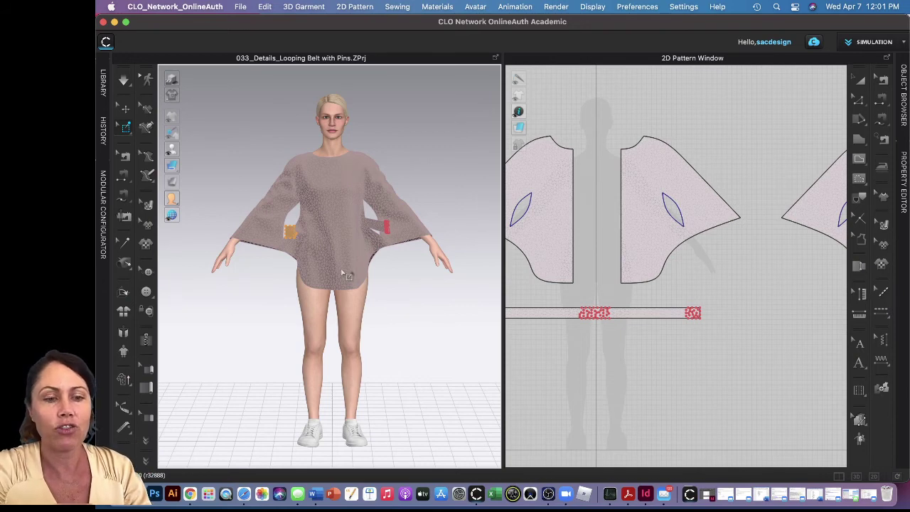
pyautogui.moveTo(340, 269); pyautogui.dragTo(283, 239, button='right')
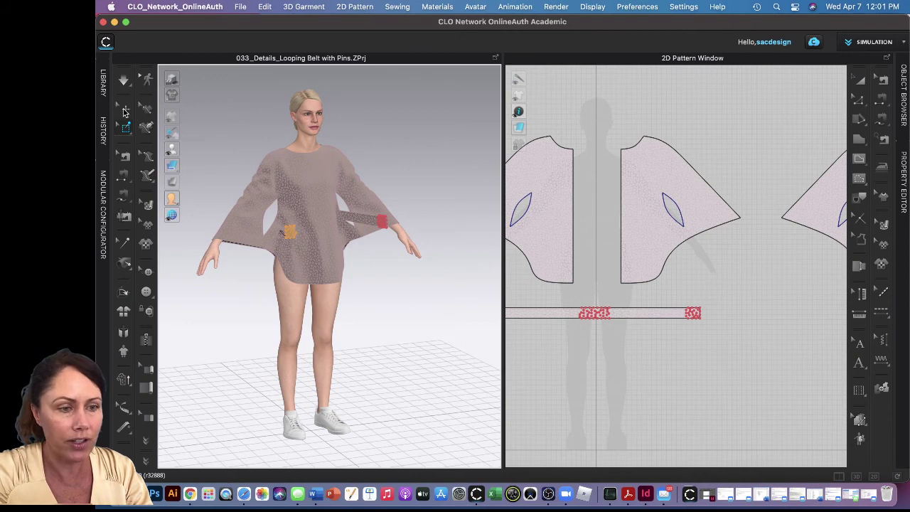
# Raise the orange belt pin, exit the Pin tool with Q, and orbit to a three-quarter view
pyautogui.click(290, 235)
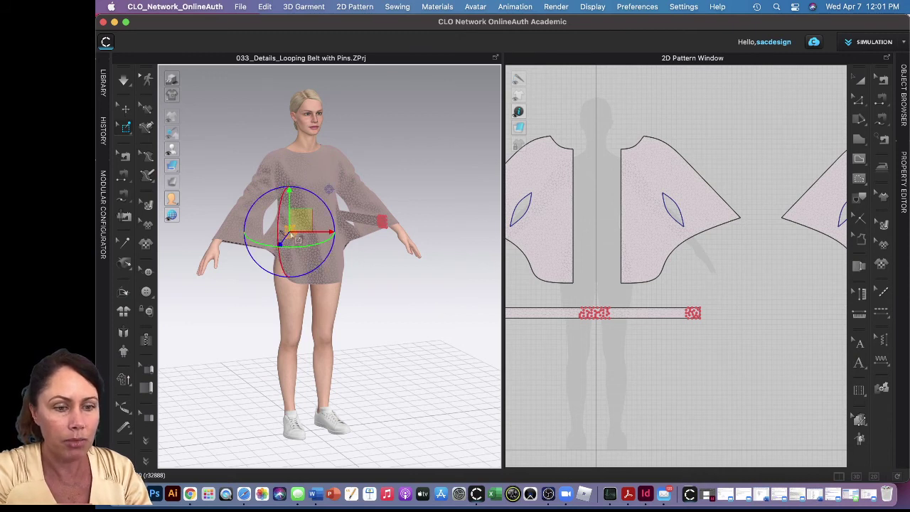
pyautogui.moveTo(291, 234); pyautogui.dragTo(291, 206)
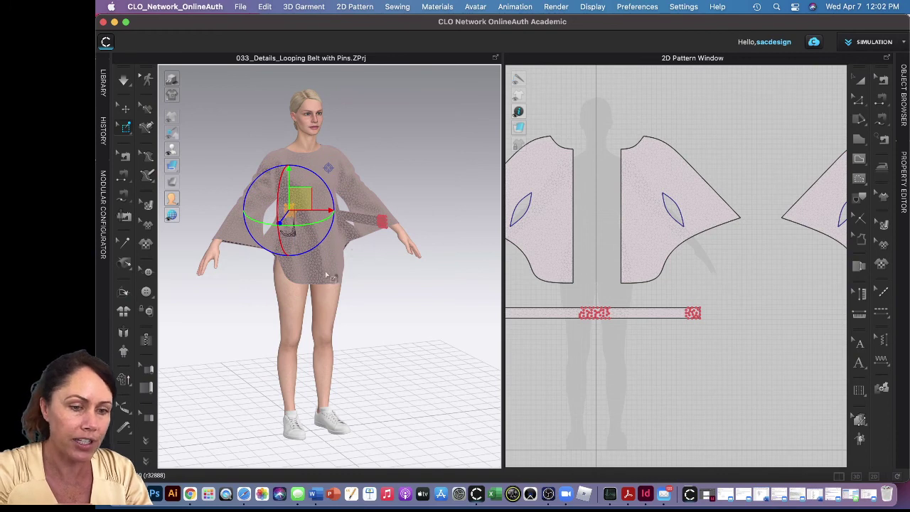
pyautogui.press('q')
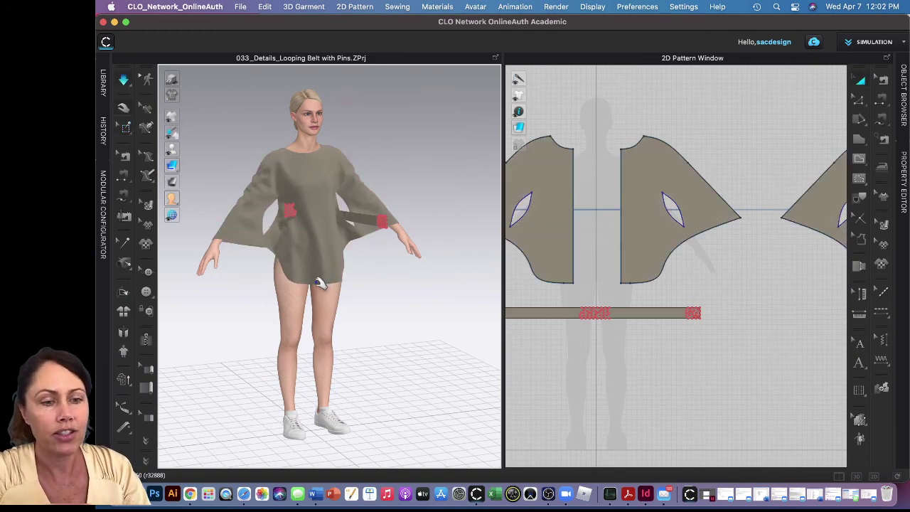
pyautogui.moveTo(293, 284); pyautogui.dragTo(254, 282, button='right')
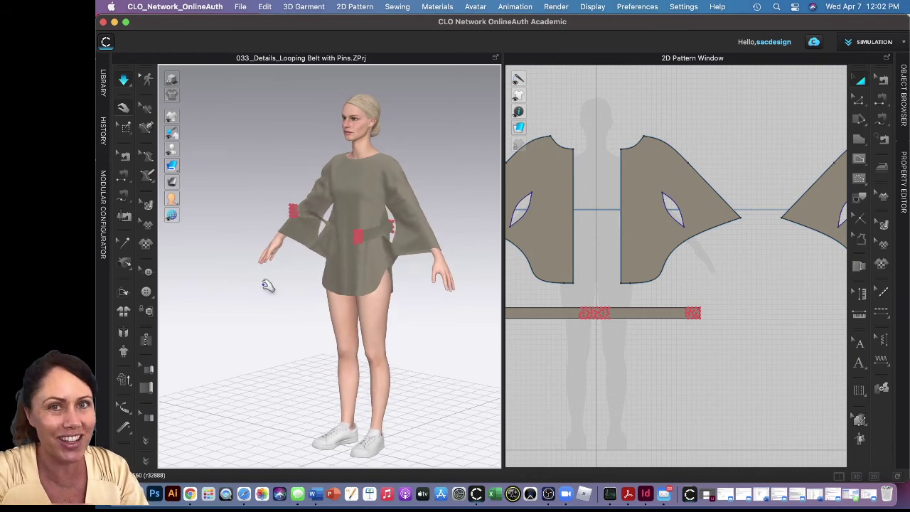